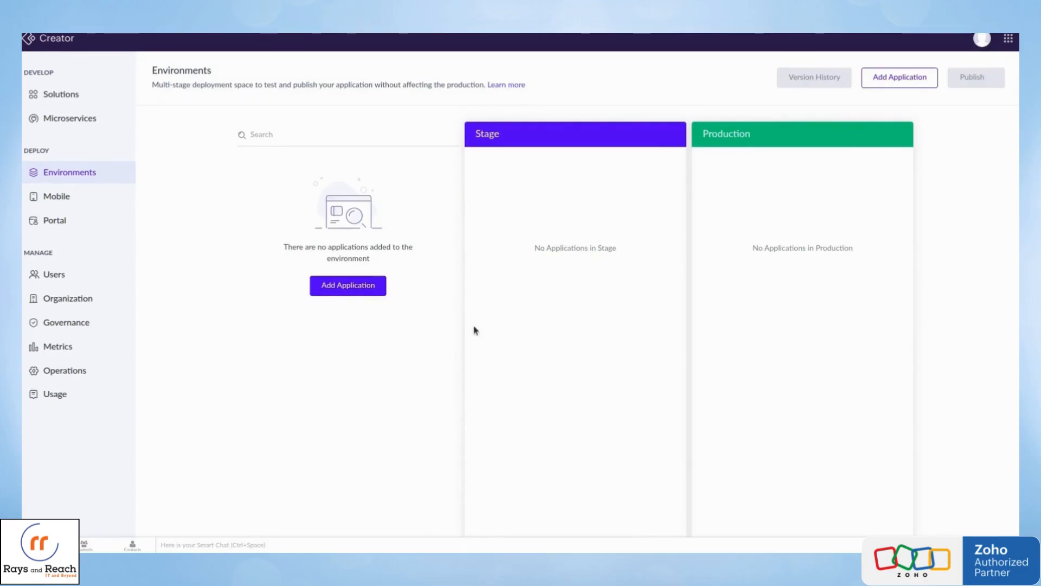
Create a new application from scratch named "SK Stores" with Enable Environment turned on.
{"action": "left_click", "coordinate": [76, 96]}
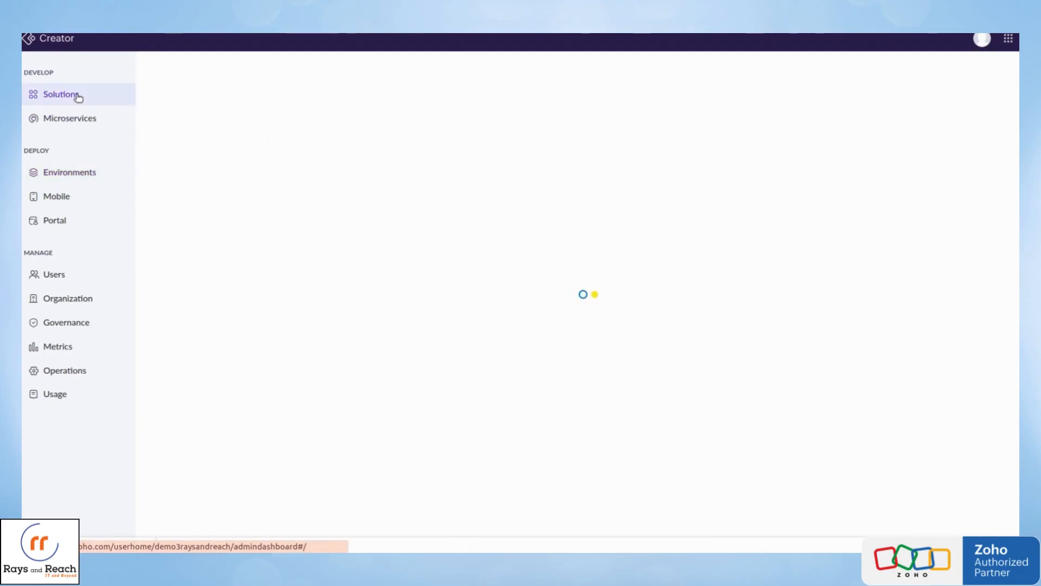
{"action": "left_click", "coordinate": [965, 79]}
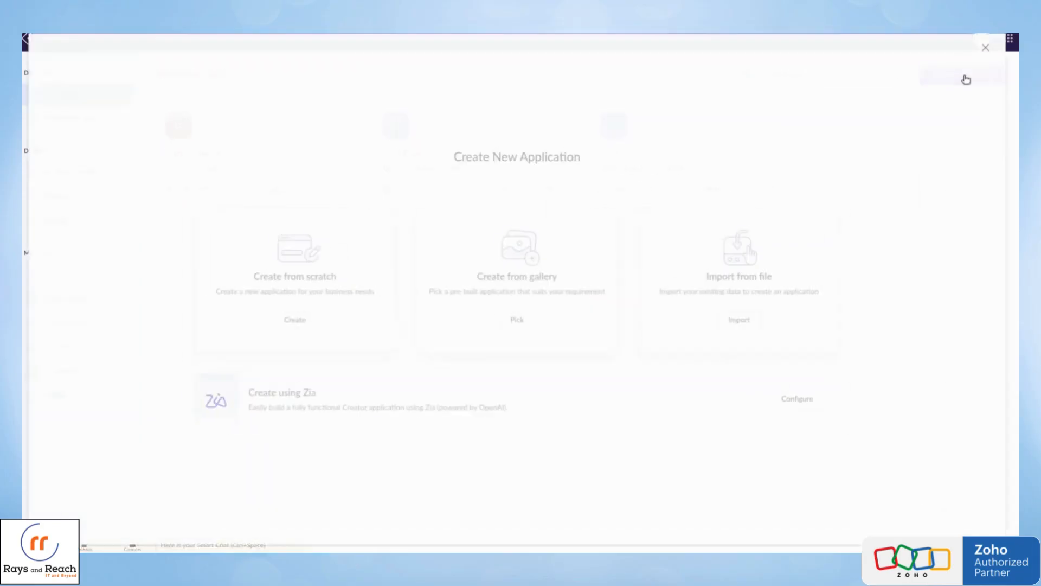
{"action": "left_click", "coordinate": [320, 302]}
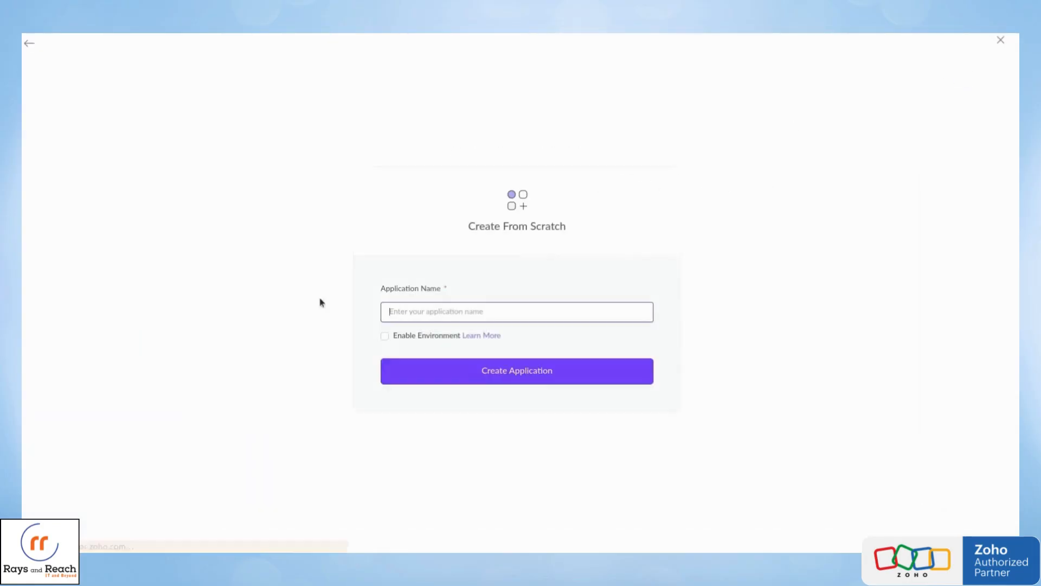
{"action": "type", "text": "SK Stores"}
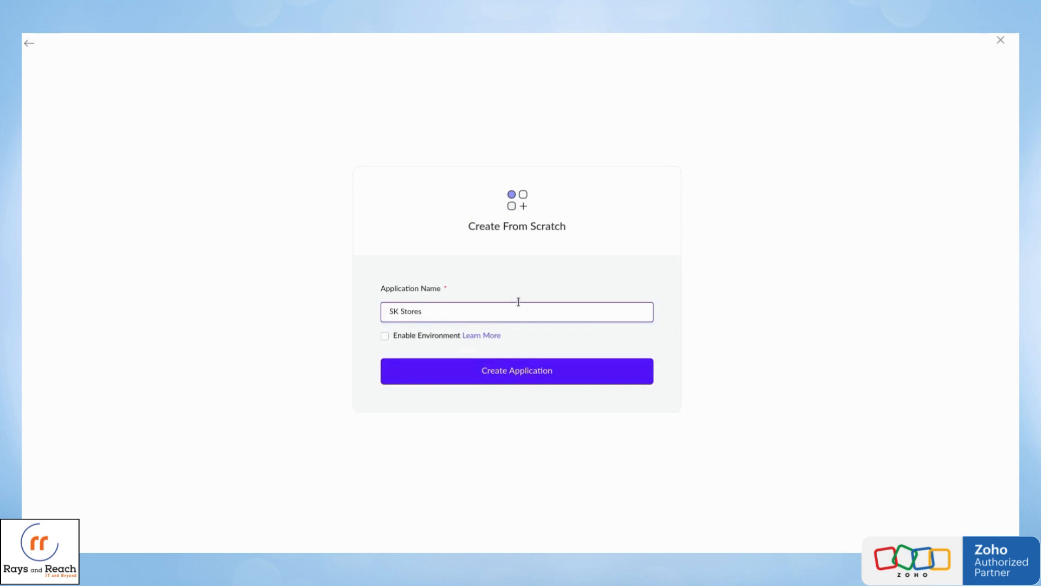
{"action": "left_click", "coordinate": [395, 339]}
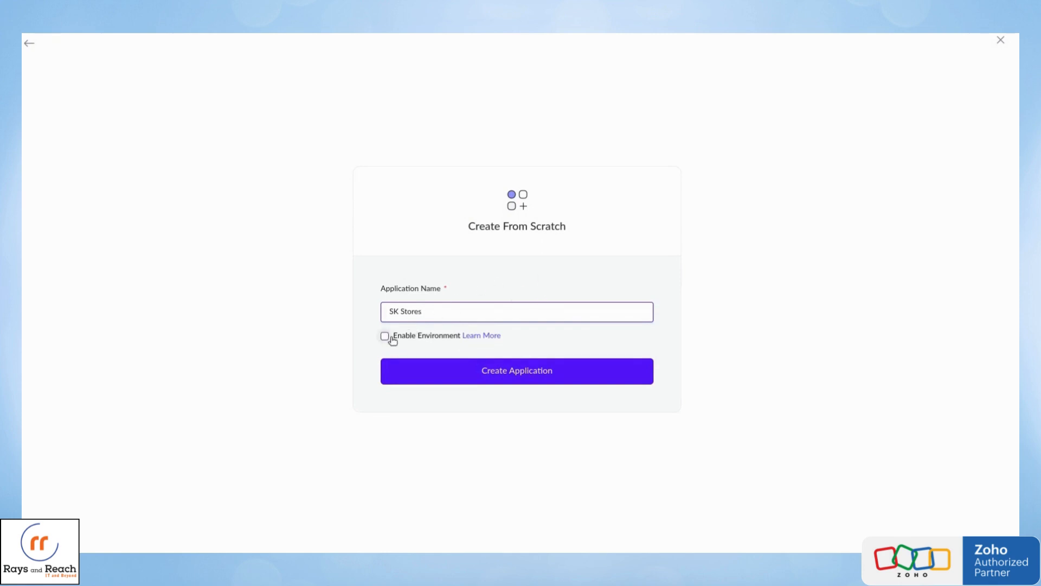
{"action": "left_click", "coordinate": [486, 371]}
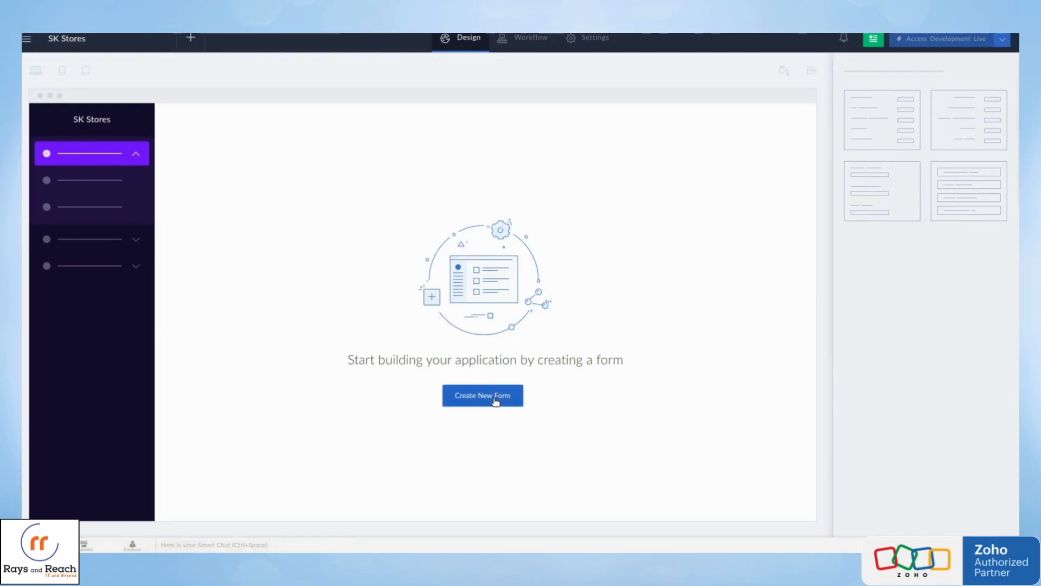
Create a new form from scratch named "Customer" in the SK Stores application.
{"action": "left_click", "coordinate": [495, 398]}
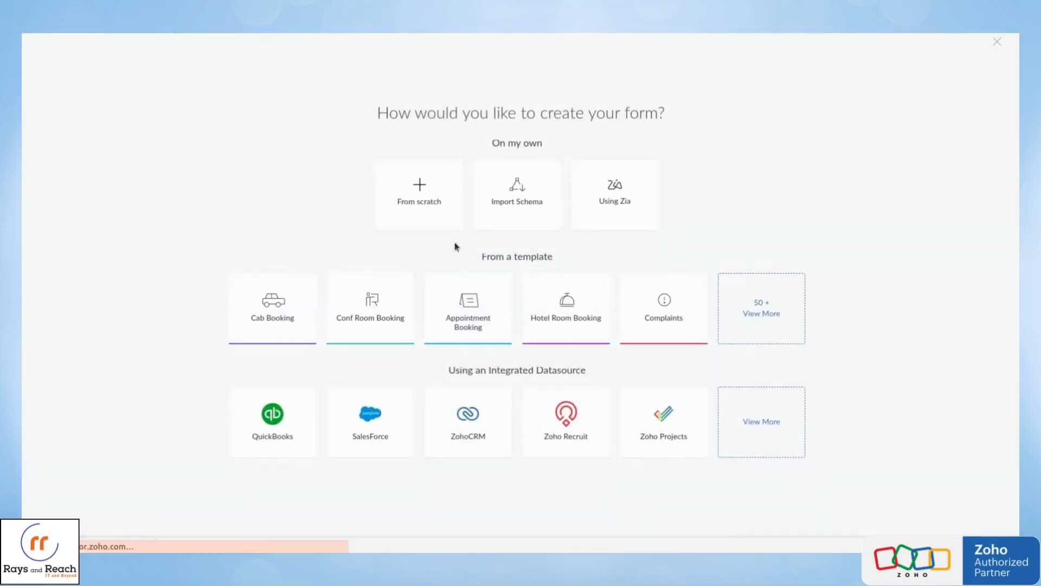
{"action": "left_click", "coordinate": [443, 201]}
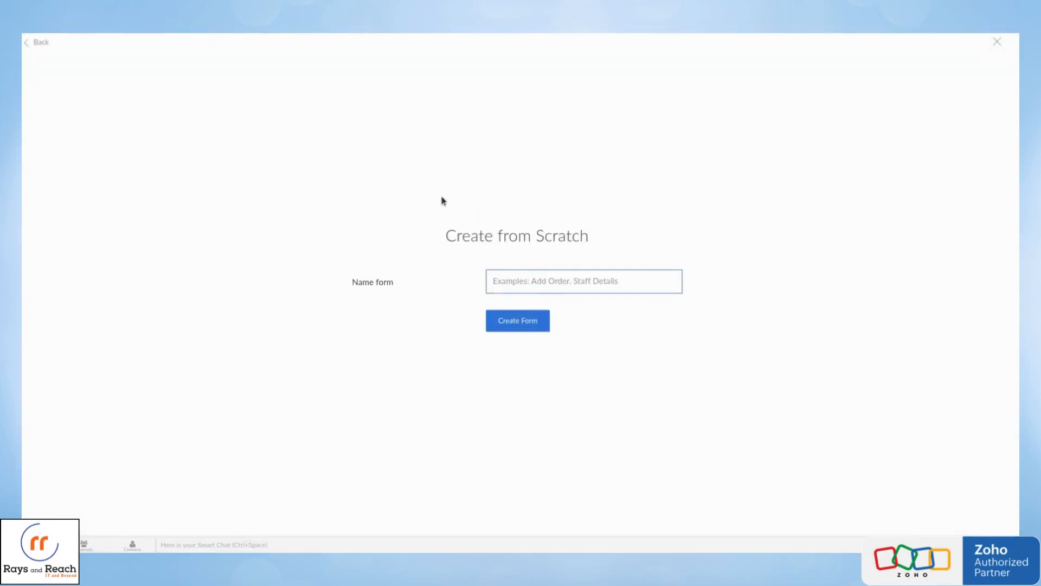
{"action": "type", "text": "Customer"}
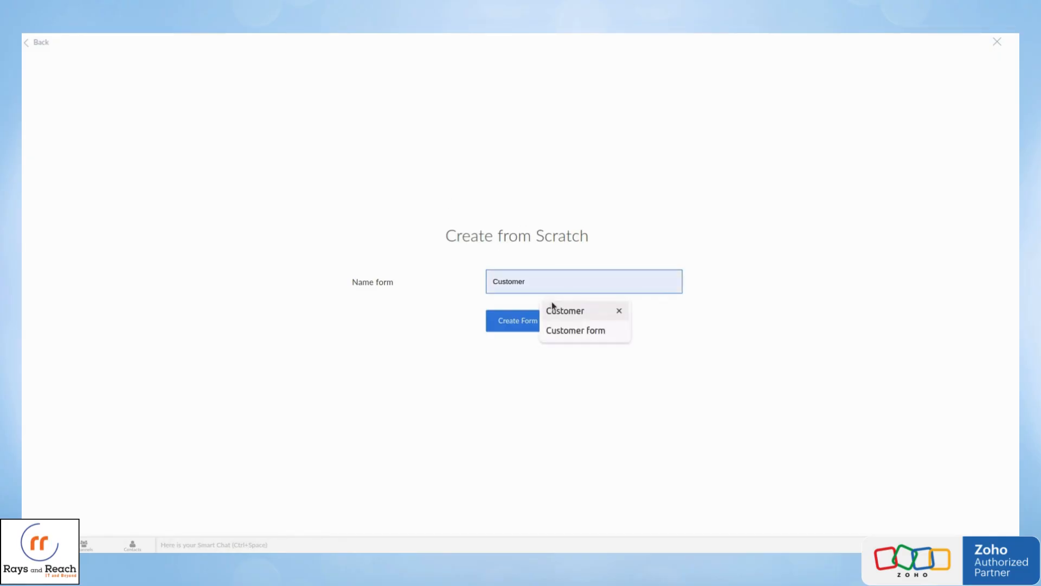
{"action": "left_click", "coordinate": [549, 309]}
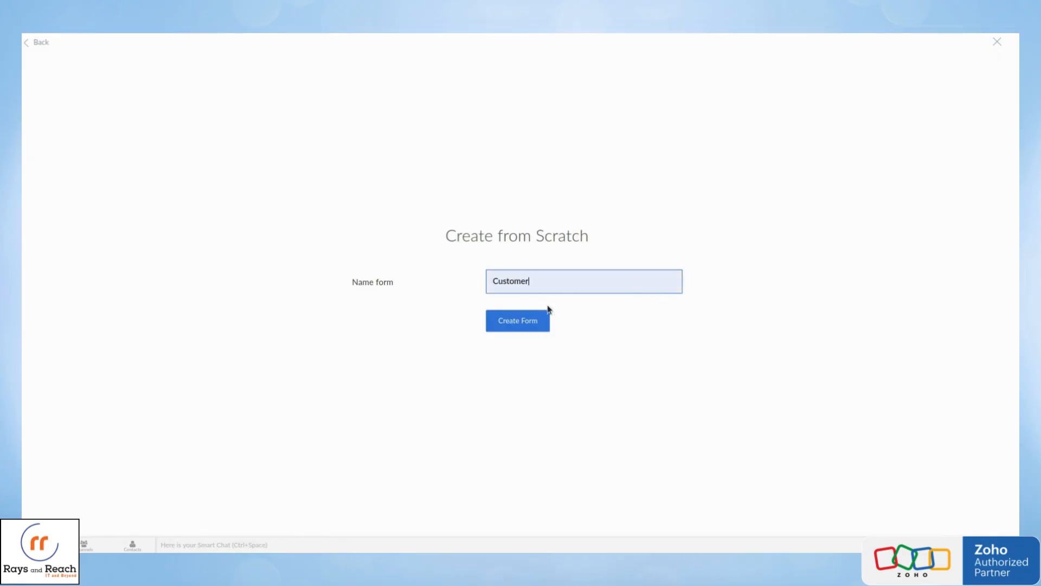
{"action": "left_click", "coordinate": [524, 326]}
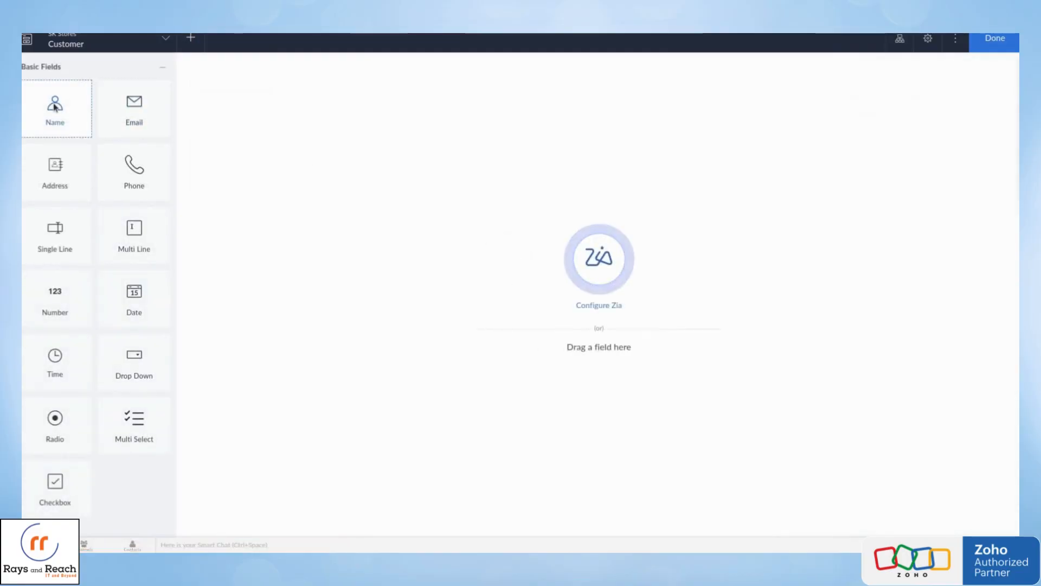
Add Name, Email and Phone fields to the Customer form and finish editing it.
{"action": "left_click_drag", "start_coordinate": [70, 102], "coordinate": [254, 87]}
{"action": "left_click_drag", "start_coordinate": [135, 109], "coordinate": [284, 123]}
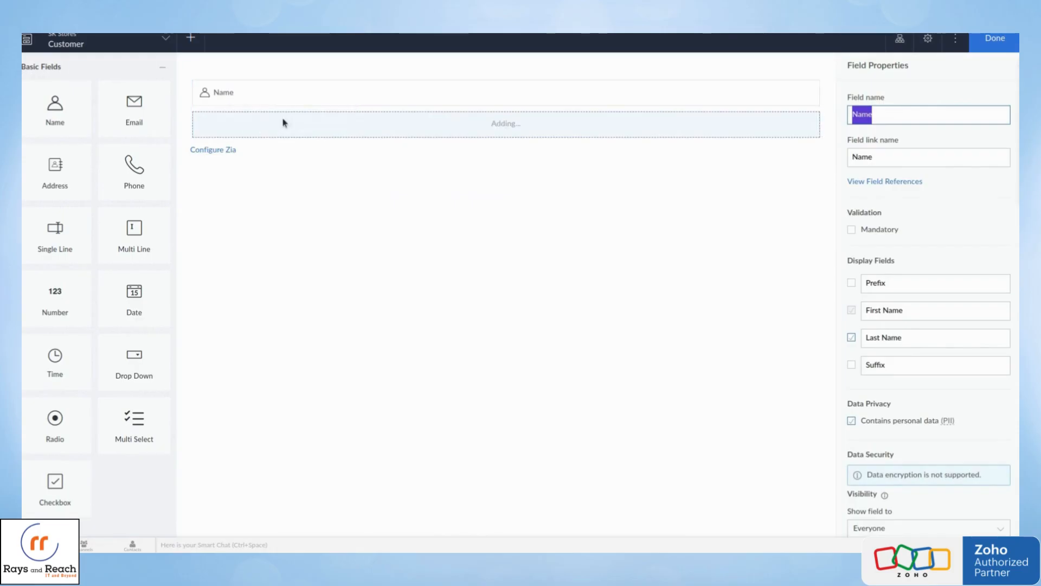
{"action": "left_click_drag", "start_coordinate": [135, 168], "coordinate": [284, 158]}
{"action": "left_click", "coordinate": [1003, 40]}
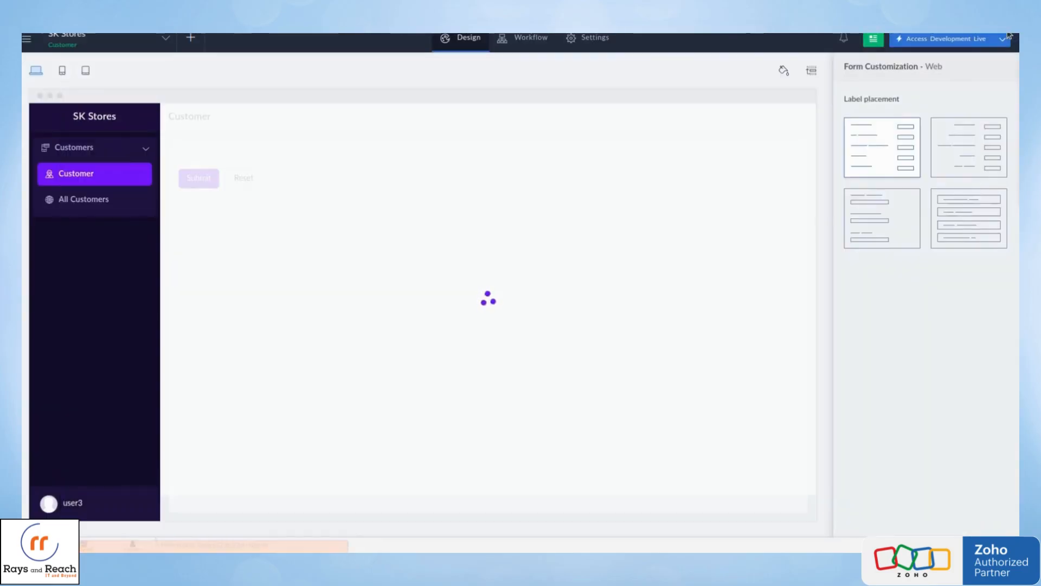
View the production live option for SK Stores and open the development live version of the application.
{"action": "left_click", "coordinate": [1005, 39]}
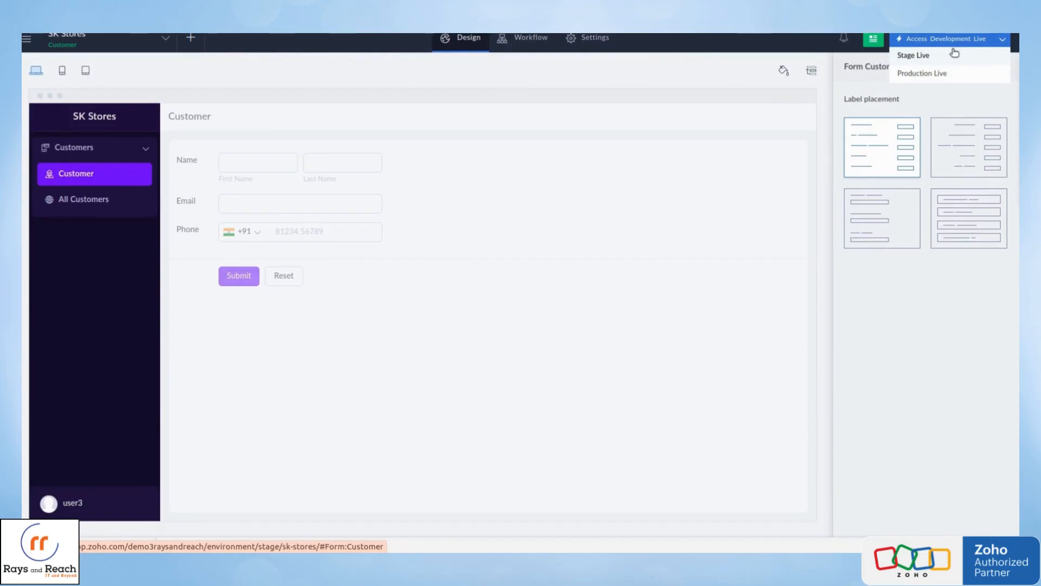
{"action": "left_click", "coordinate": [938, 75]}
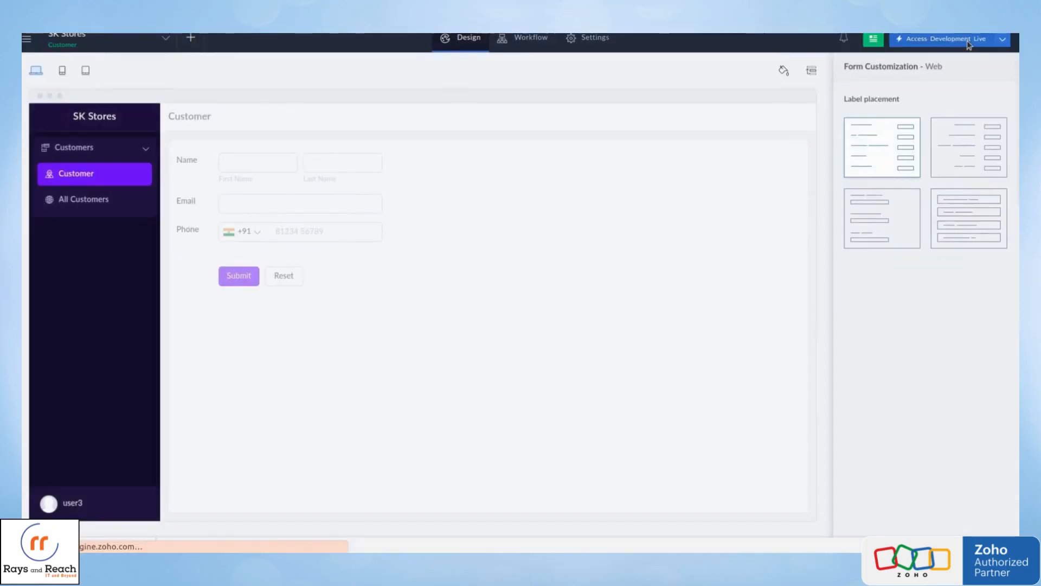
{"action": "left_click", "coordinate": [969, 43]}
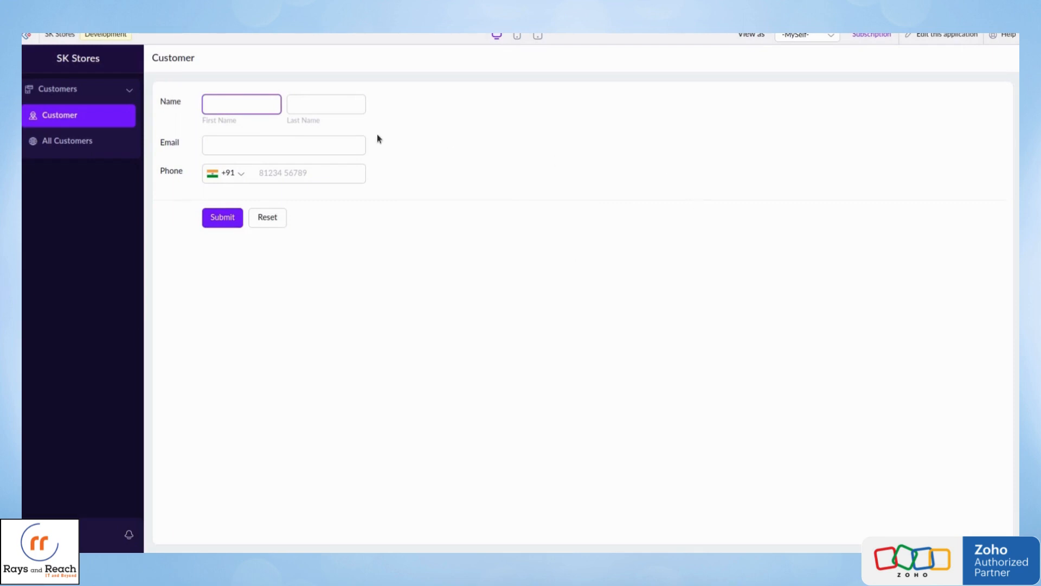
Return to the Creator dashboard and add the Lucky Stores application to the environments.
{"action": "left_click", "coordinate": [25, 35]}
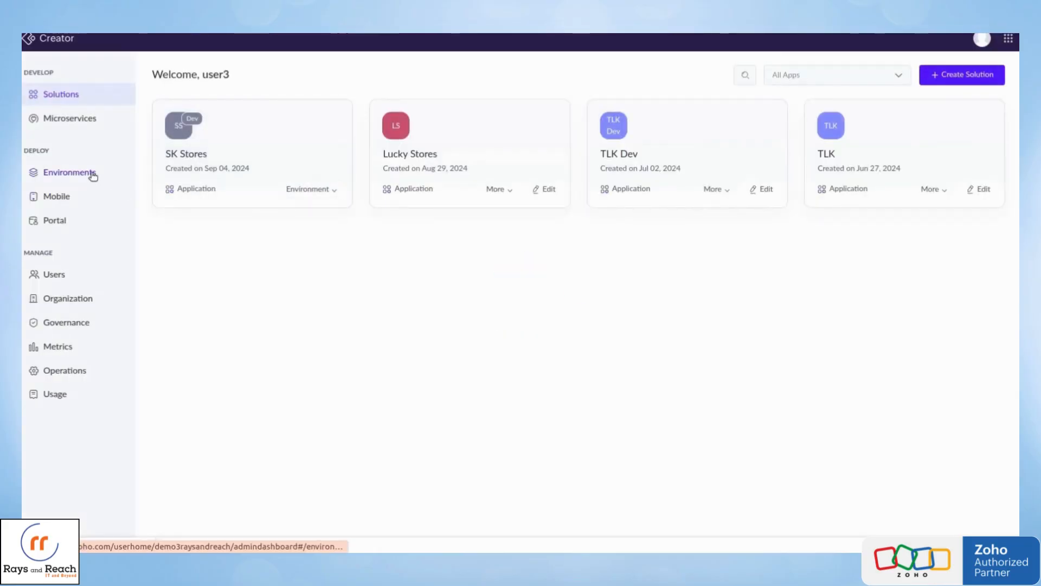
{"action": "left_click", "coordinate": [92, 174]}
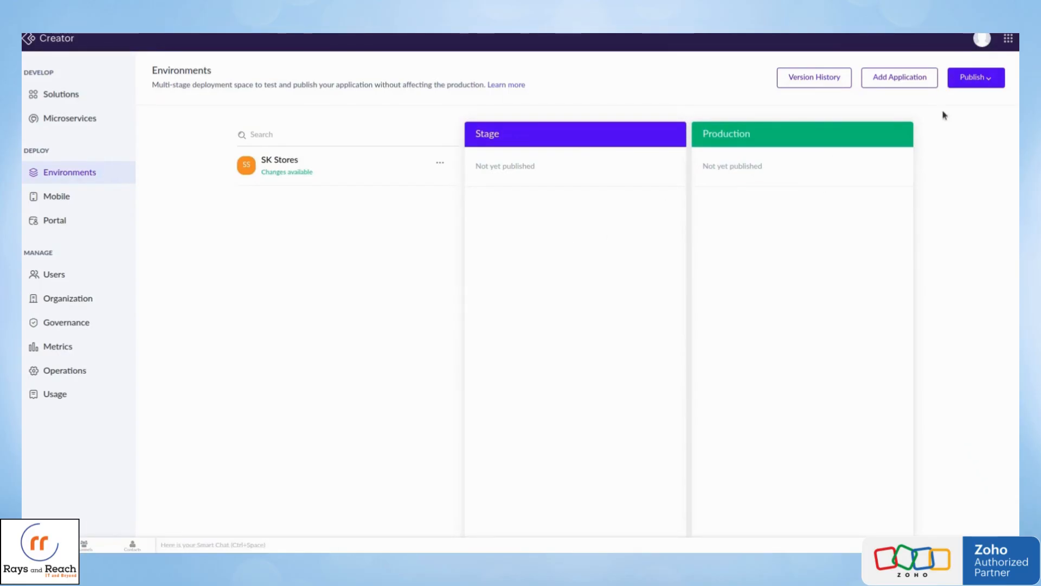
{"action": "left_click", "coordinate": [918, 84]}
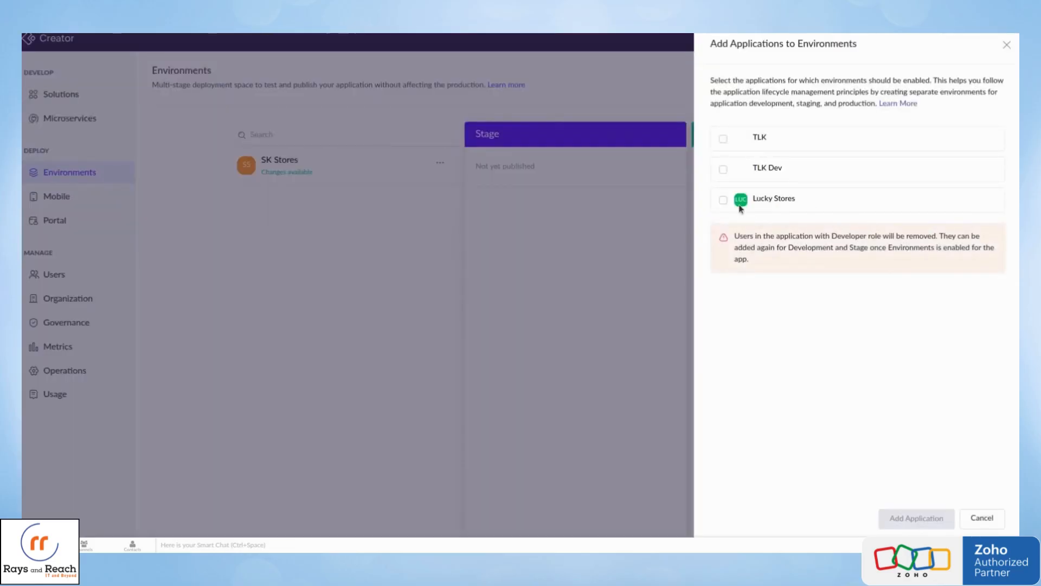
{"action": "left_click", "coordinate": [722, 200]}
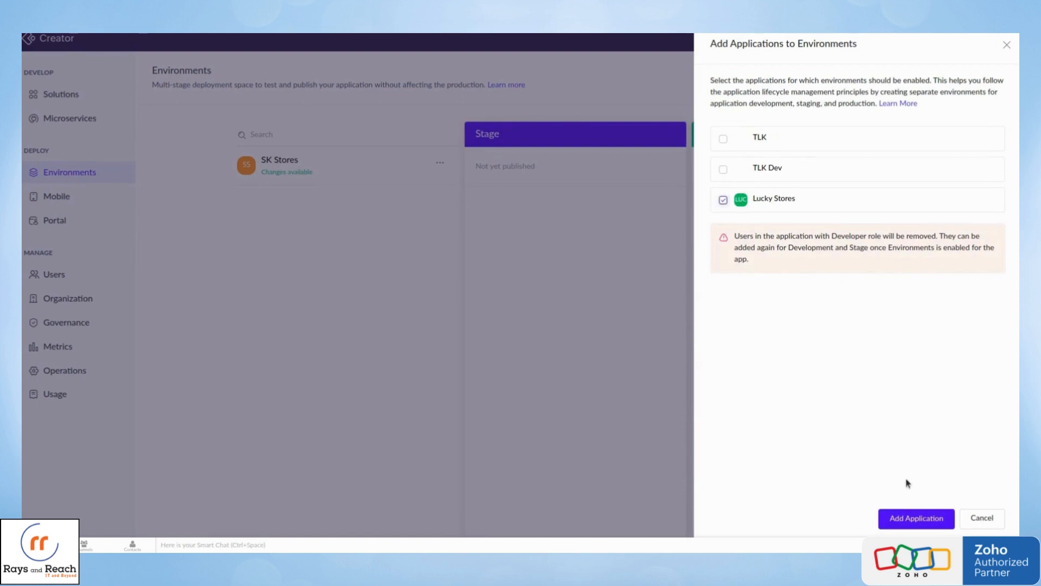
{"action": "left_click", "coordinate": [916, 520]}
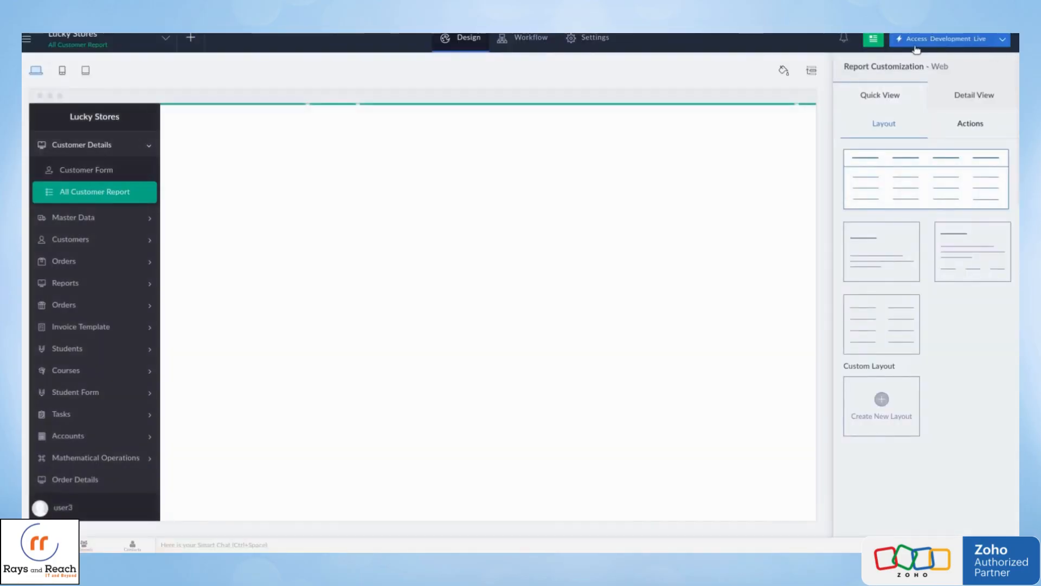
Check the live access options of Lucky Stores, and open its Development settings from the environments overview.
{"action": "left_click", "coordinate": [1004, 42]}
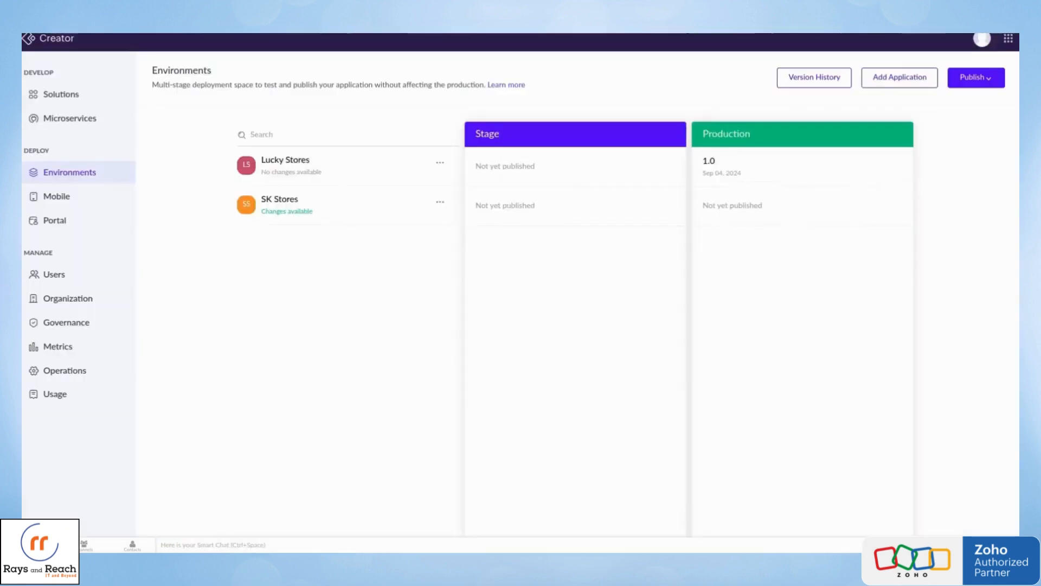
{"action": "left_click", "coordinate": [443, 164]}
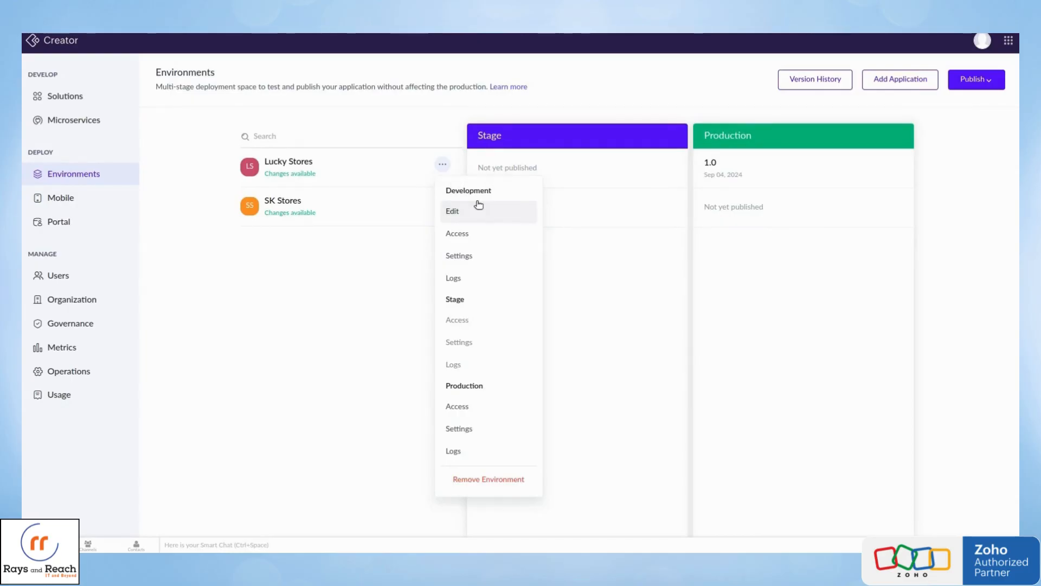
{"action": "left_click", "coordinate": [468, 258]}
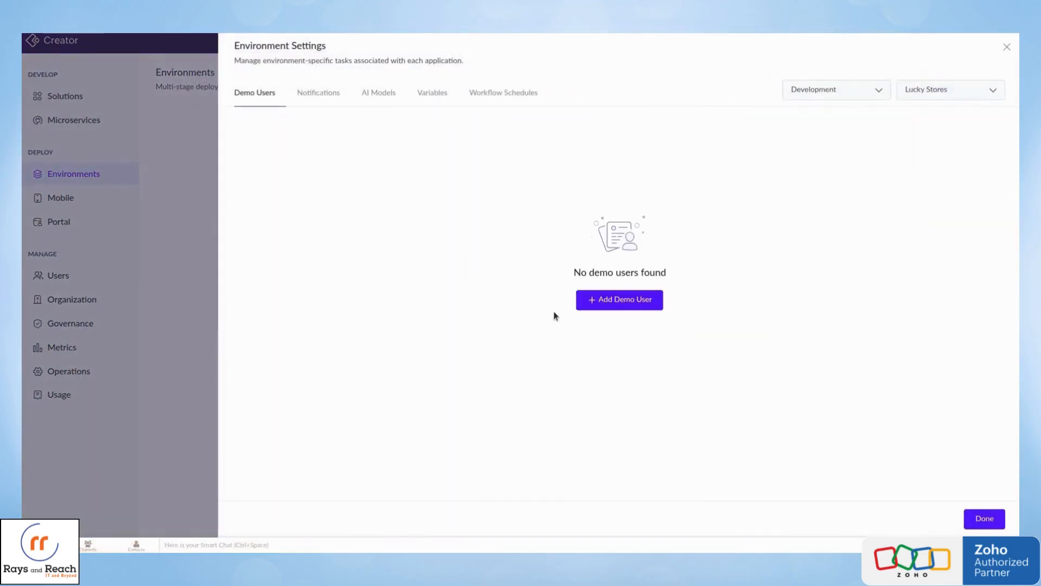
View the form for adding a demo user and close it without adding anyone.
{"action": "left_click", "coordinate": [596, 305]}
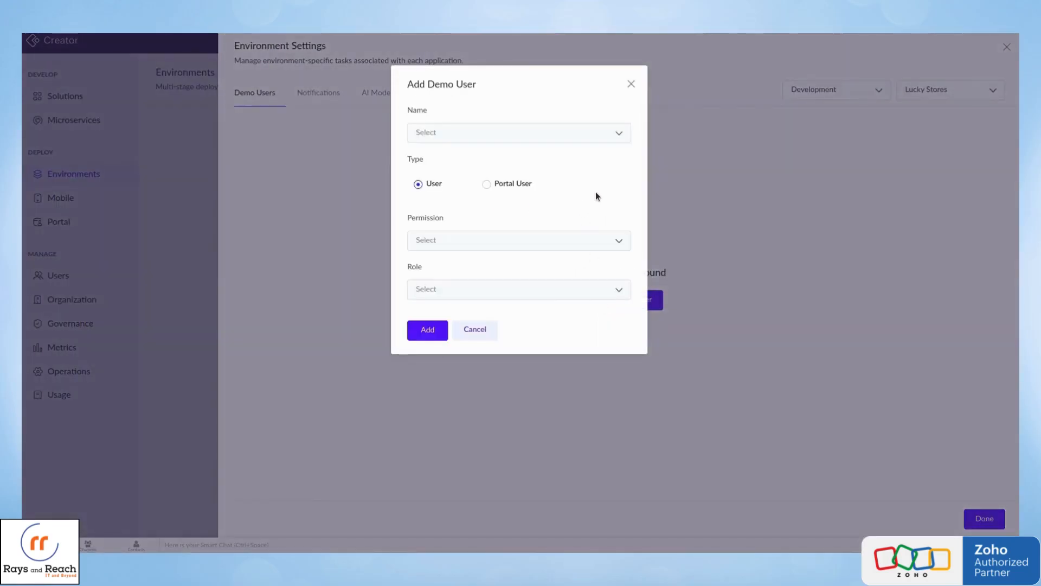
{"action": "left_click", "coordinate": [631, 84]}
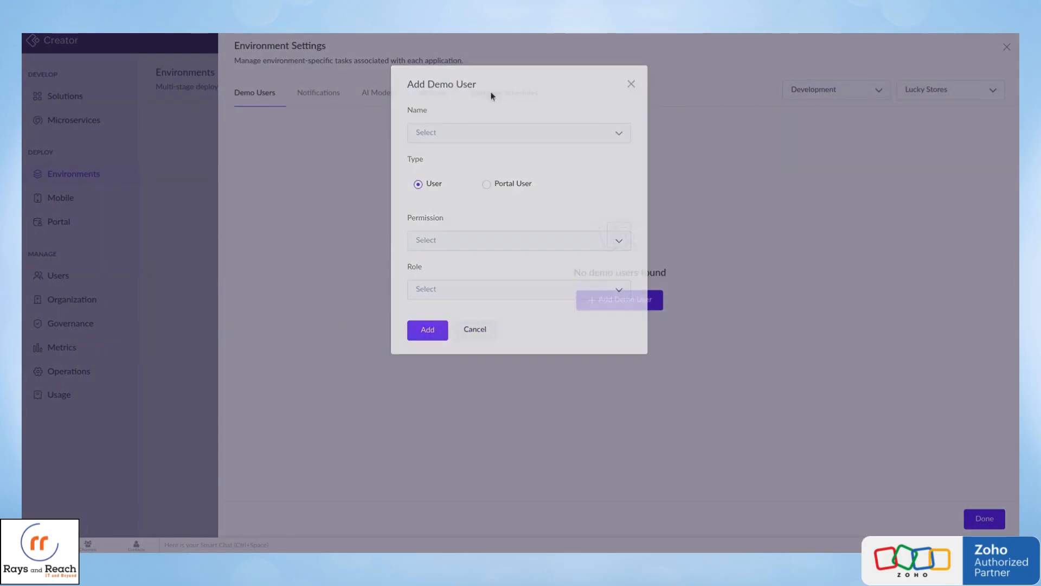
Set the mail notifications of Lucky Stores' development environment to Selected User, leaving the user unpicked.
{"action": "left_click", "coordinate": [336, 94]}
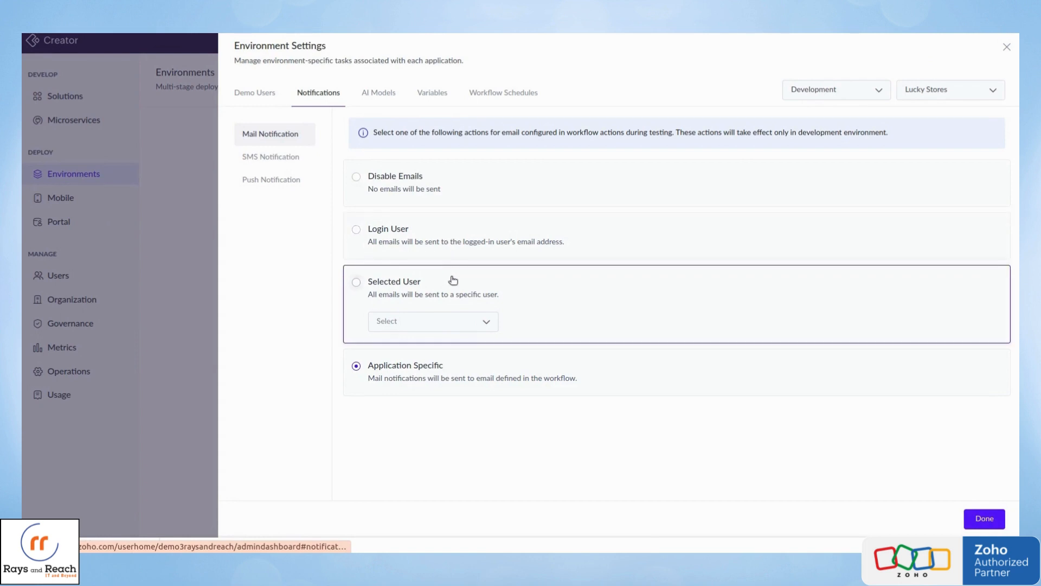
{"action": "left_click", "coordinate": [457, 332]}
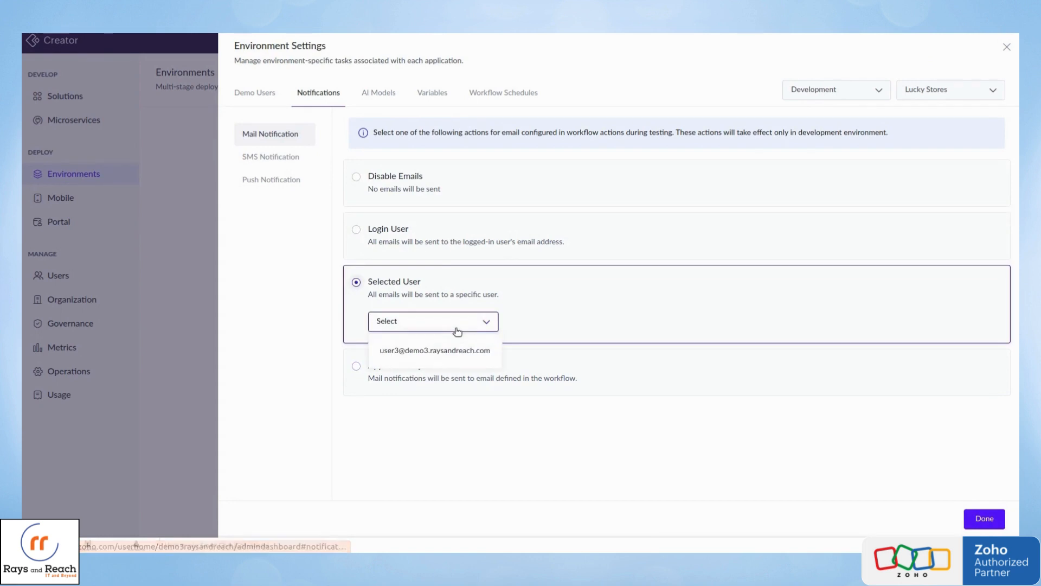
{"action": "left_click", "coordinate": [457, 310]}
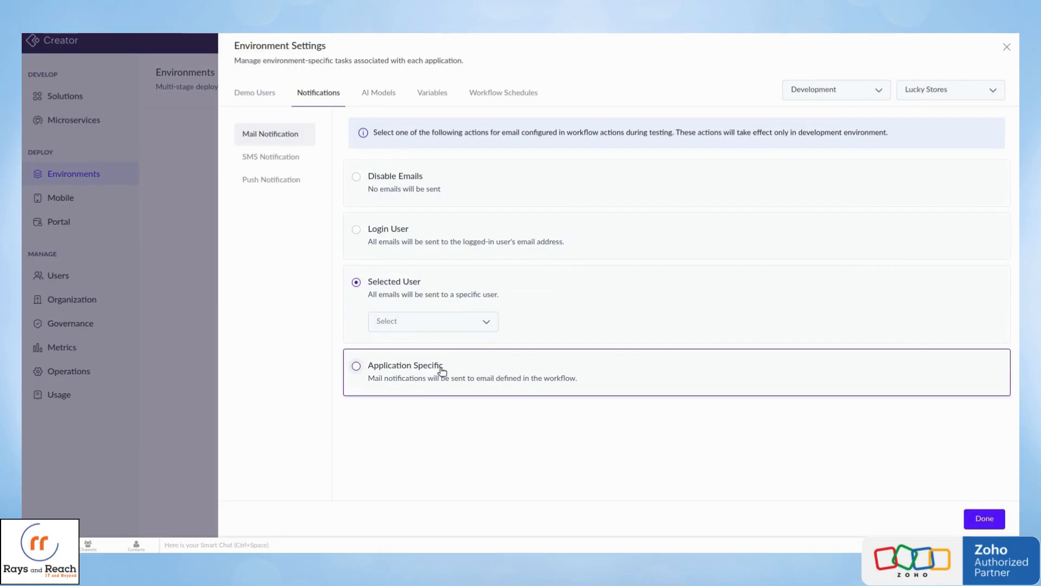
Review the SMS notification options and set push notifications to Selected User without choosing a user.
{"action": "left_click", "coordinate": [284, 158]}
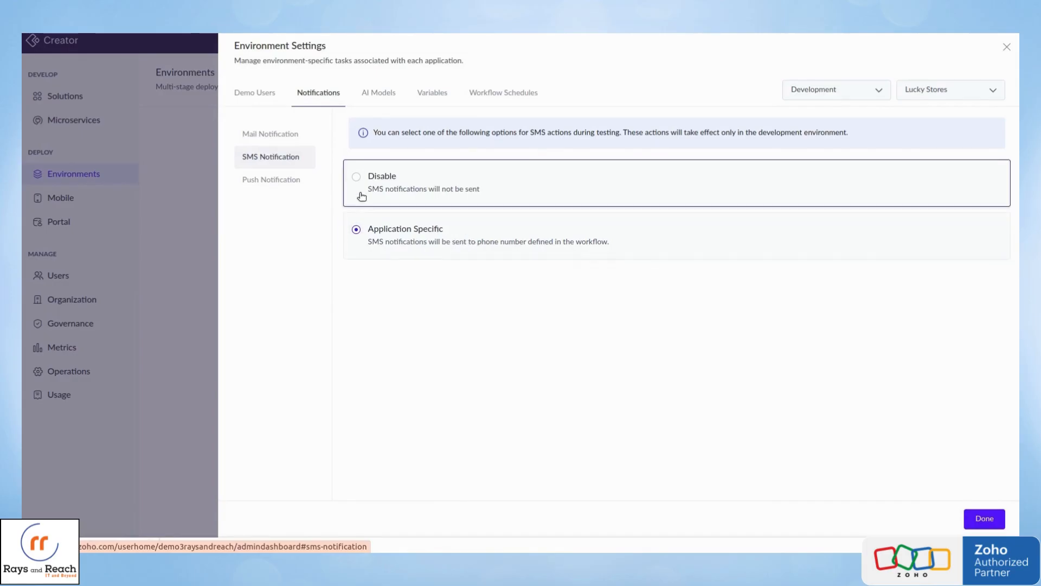
{"action": "left_click", "coordinate": [277, 180]}
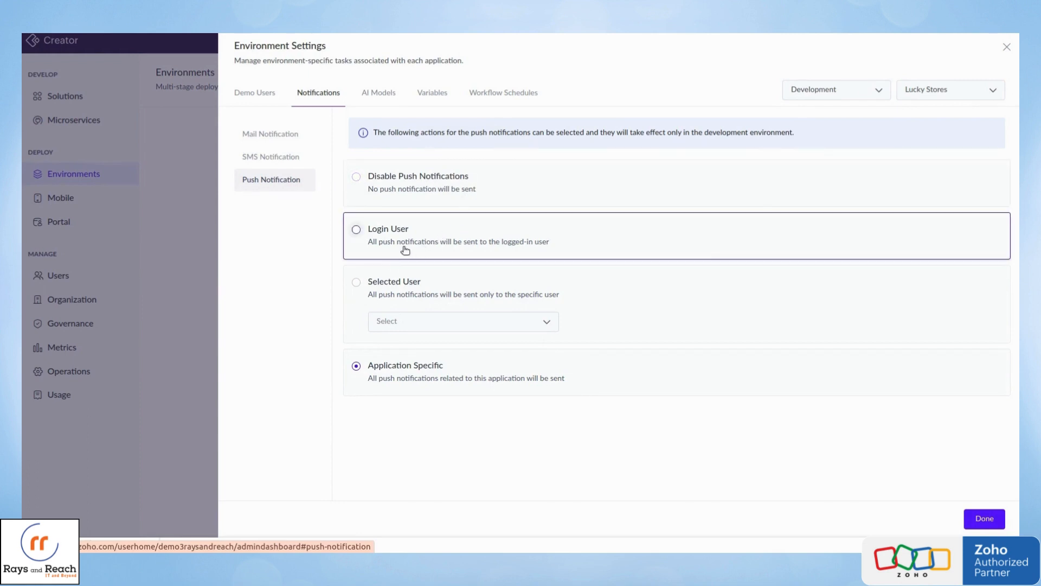
{"action": "left_click", "coordinate": [450, 320]}
{"action": "left_click", "coordinate": [450, 319]}
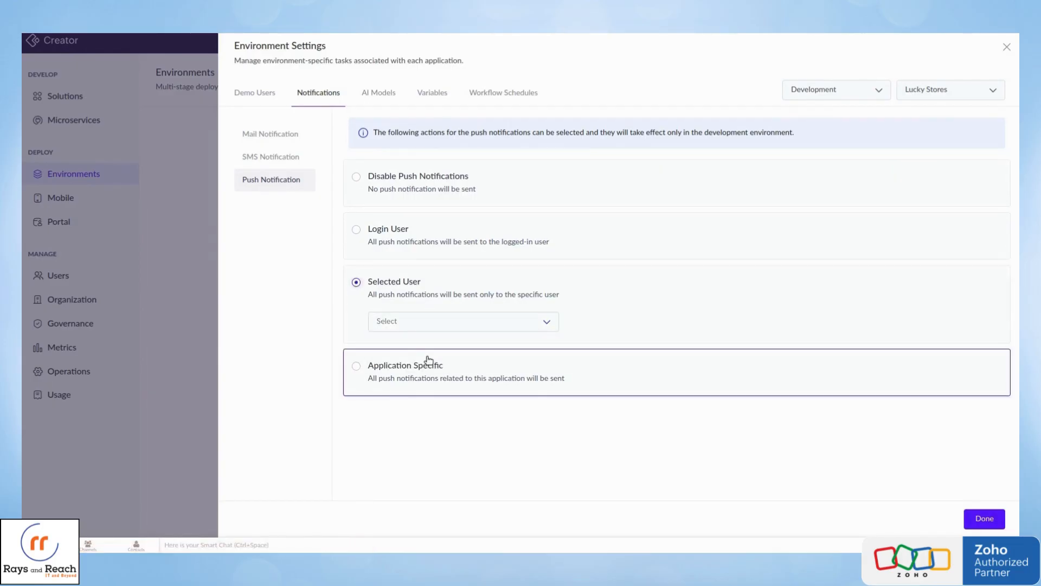
Examine the AI models, variables and workflow schedules in the development environment settings of Lucky Stores.
{"action": "left_click", "coordinate": [377, 88]}
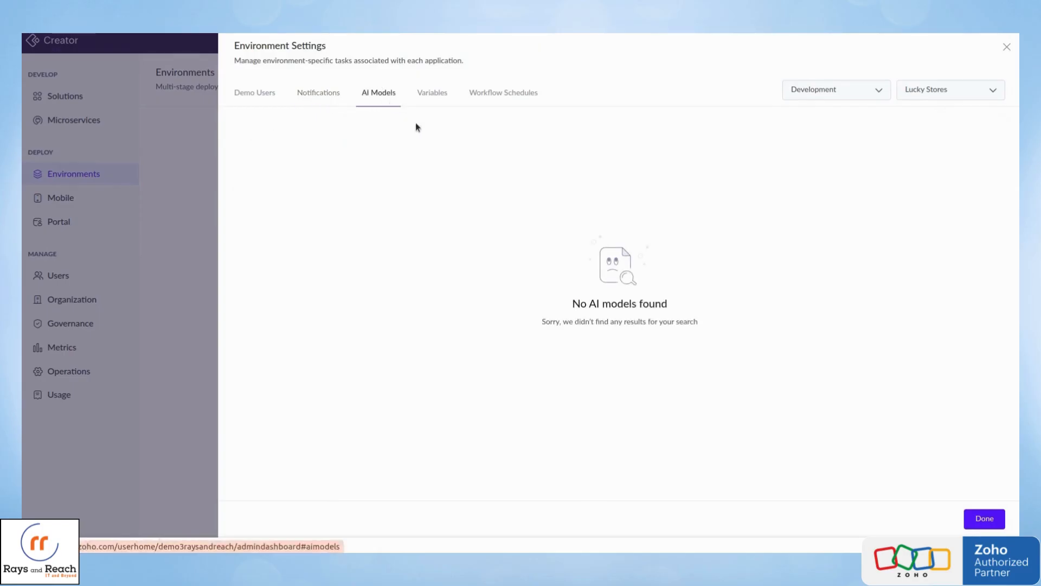
{"action": "left_click", "coordinate": [435, 93]}
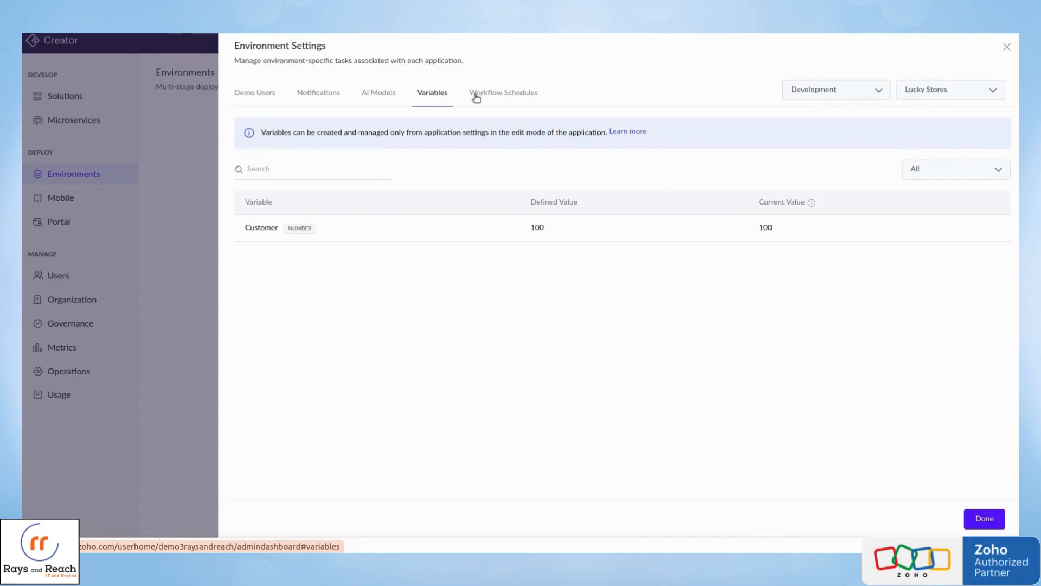
{"action": "left_click", "coordinate": [518, 101]}
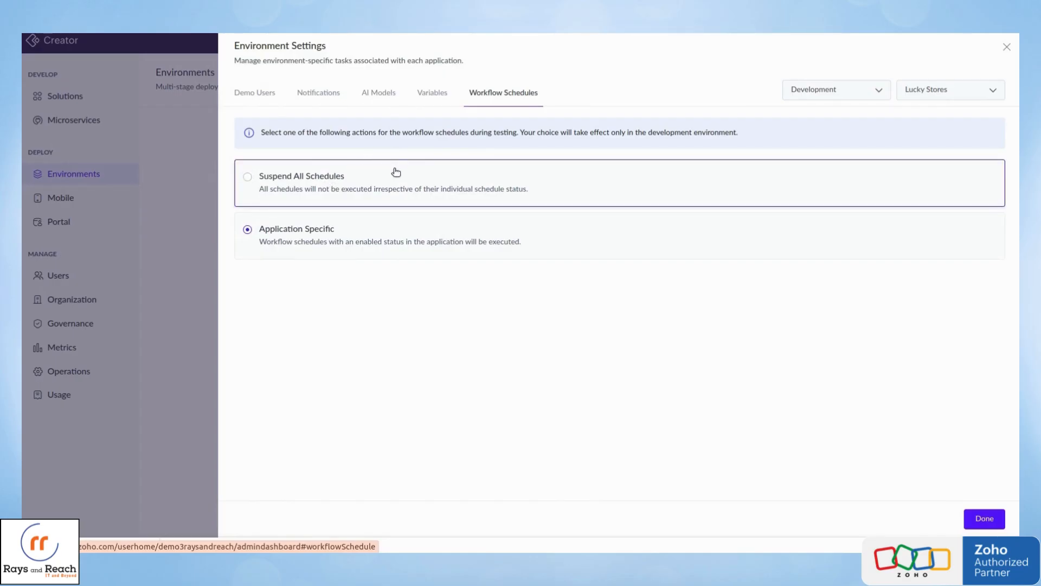
Close the environment settings, view the development logs of Lucky Stores, and check the actions offered for its other environments.
{"action": "left_click", "coordinate": [1006, 47]}
{"action": "left_click", "coordinate": [442, 164]}
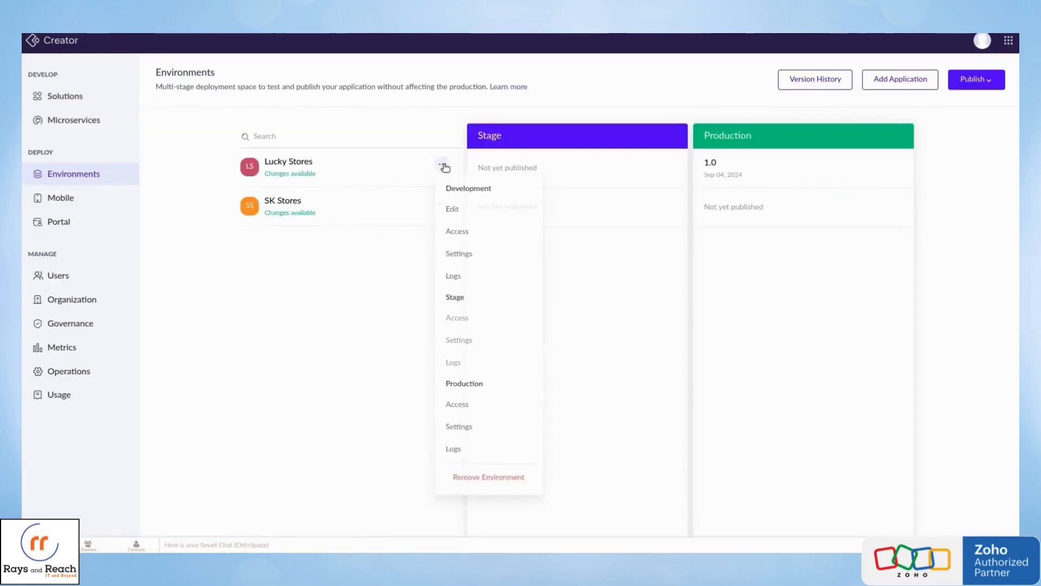
{"action": "left_click", "coordinate": [471, 279]}
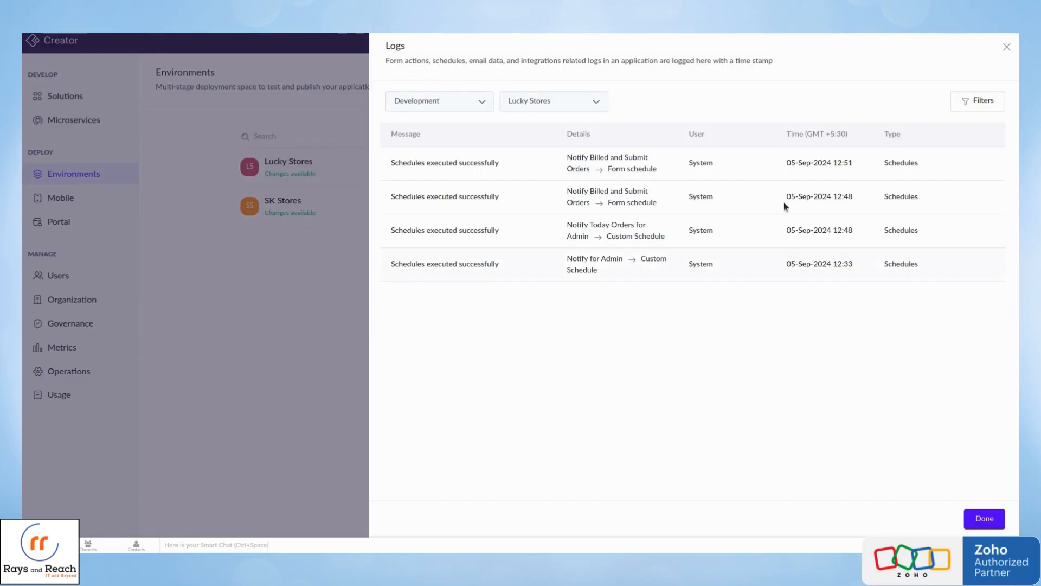
{"action": "left_click", "coordinate": [1007, 48]}
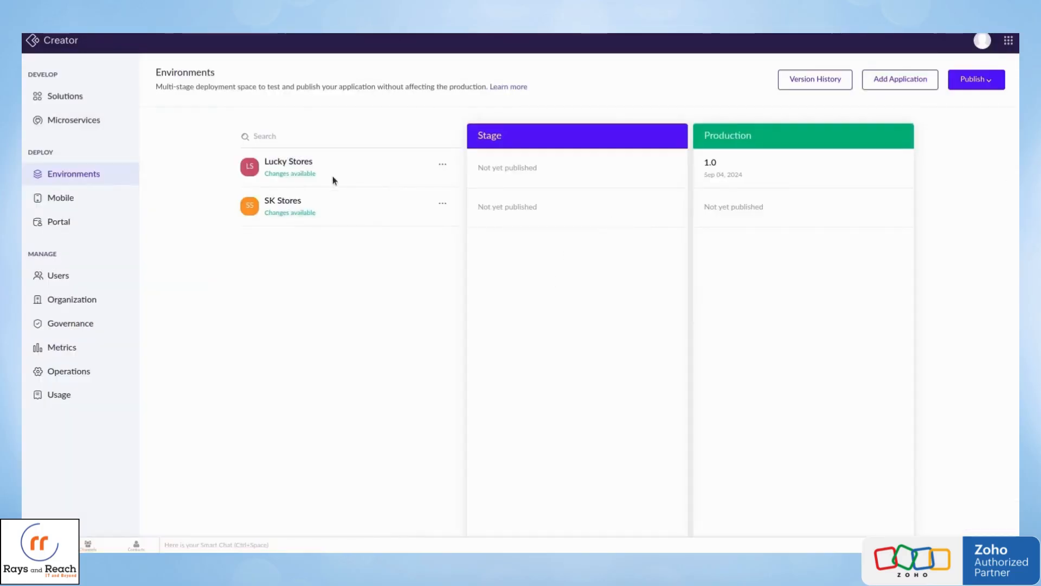
{"action": "left_click", "coordinate": [443, 164]}
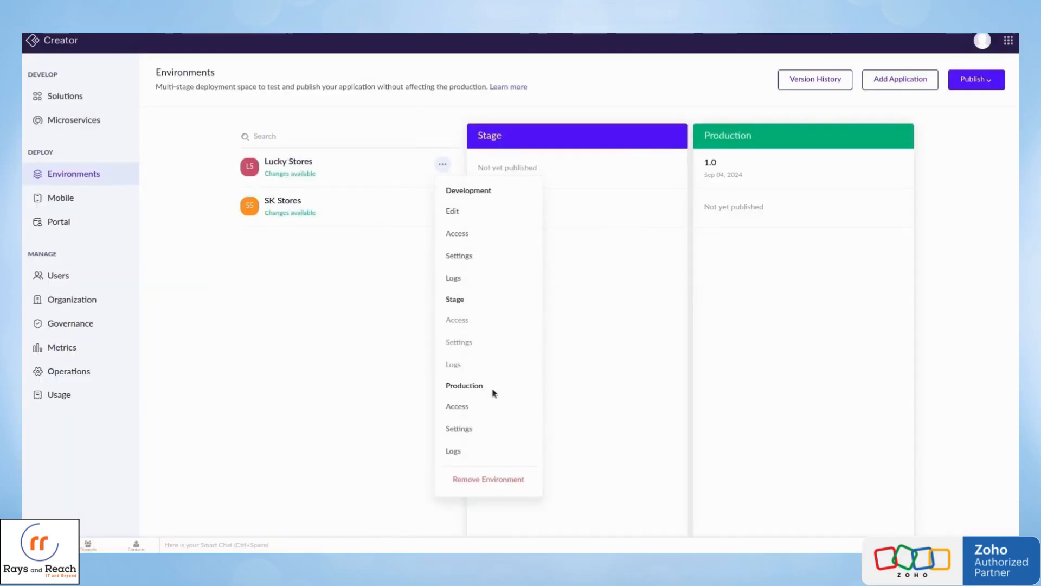
{"action": "left_click", "coordinate": [364, 240]}
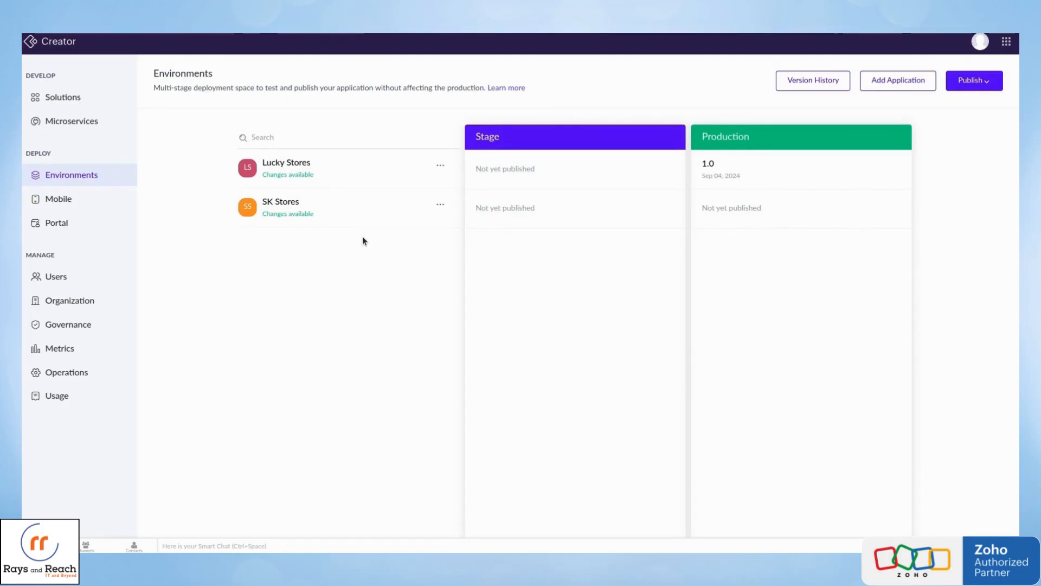
Start publishing from development to Stage with Lucky Stores as the selected application.
{"action": "left_click", "coordinate": [261, 33]}
{"action": "left_click", "coordinate": [988, 85]}
{"action": "left_click", "coordinate": [938, 110]}
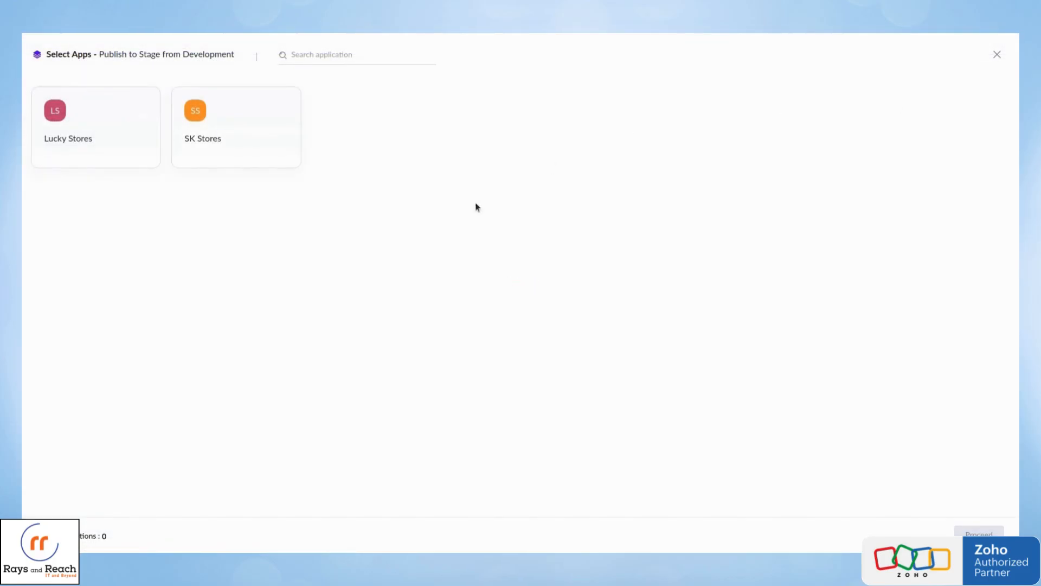
{"action": "left_click", "coordinate": [111, 114]}
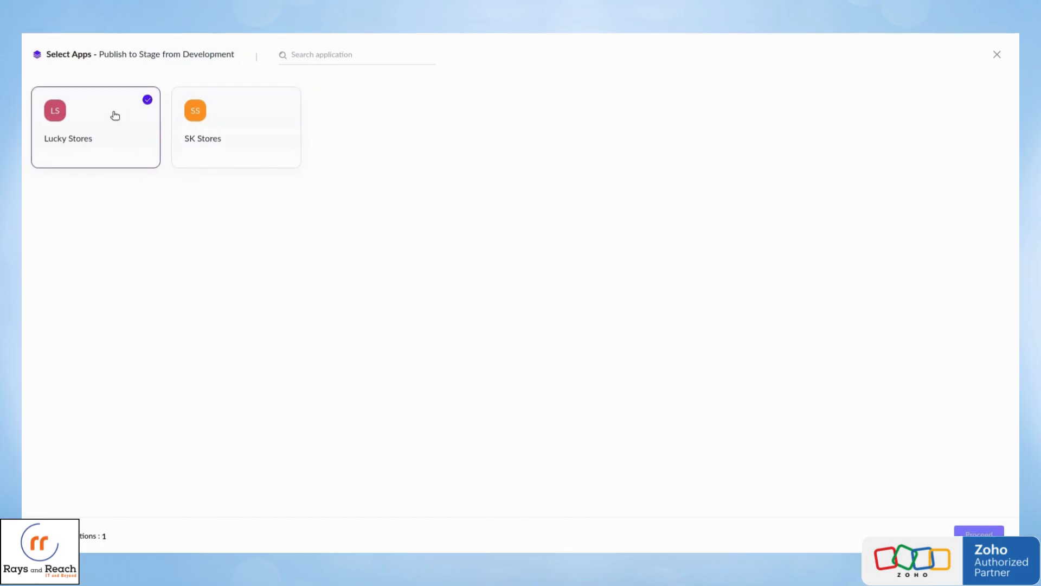
{"action": "left_click", "coordinate": [979, 531]}
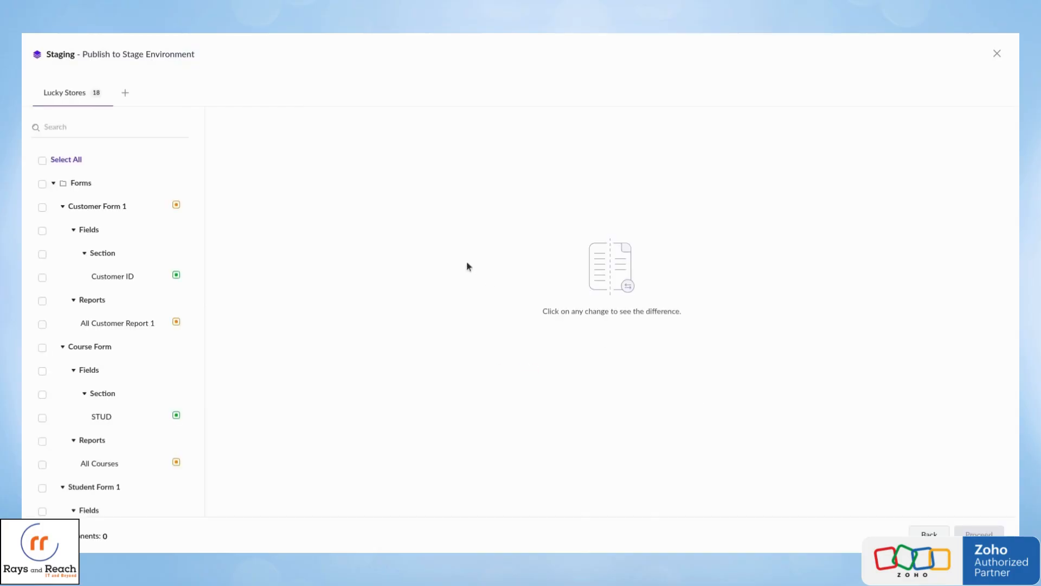
Select the Customer ID field under Customer Form 1 as the change to publish to Stage.
{"action": "scroll", "coordinate": [163, 326], "scroll_direction": "down", "scroll_amount": 15}
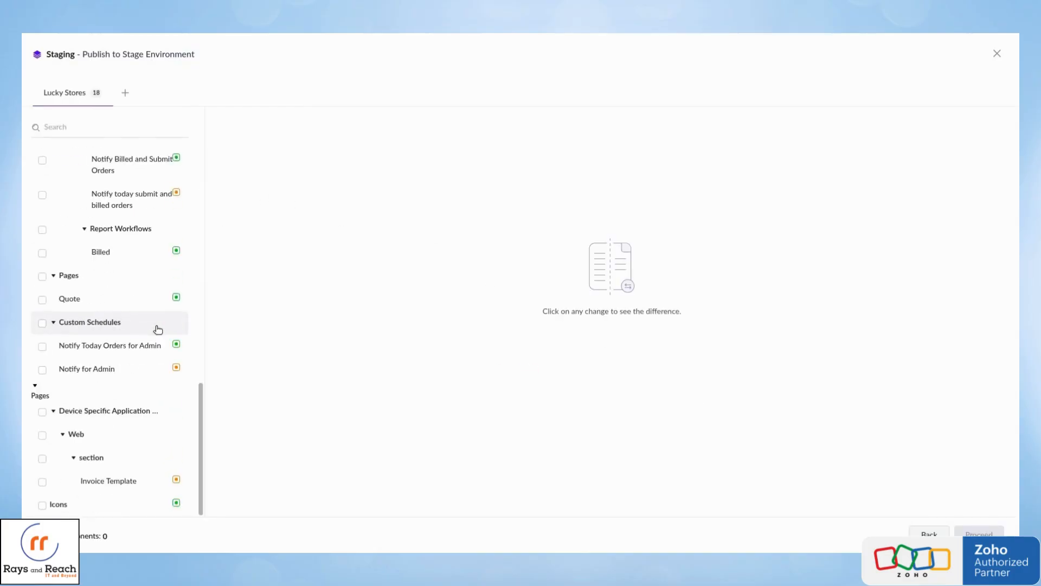
{"action": "scroll", "coordinate": [157, 330], "scroll_direction": "up", "scroll_amount": 15}
{"action": "scroll", "coordinate": [157, 329], "scroll_direction": "down", "scroll_amount": 15}
{"action": "scroll", "coordinate": [158, 329], "scroll_direction": "up", "scroll_amount": 15}
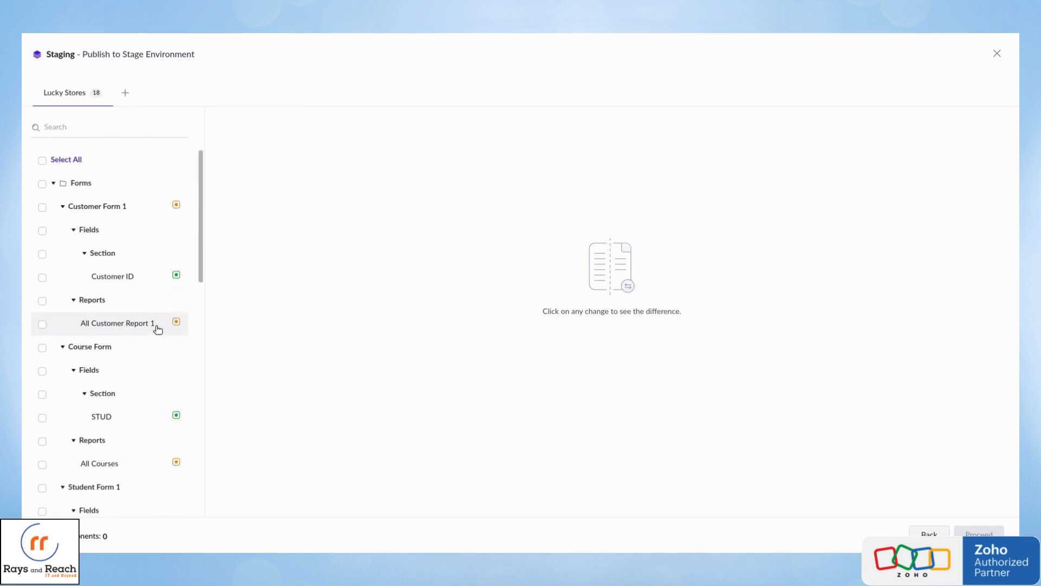
{"action": "left_click", "coordinate": [43, 278]}
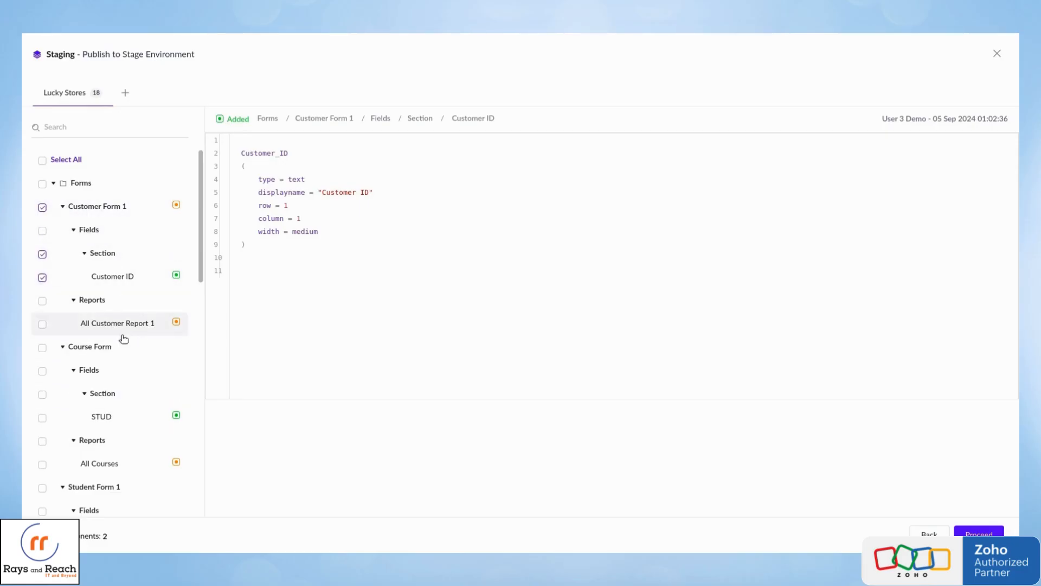
Review the remaining changed components of Lucky Stores without selecting more, and proceed to the version details.
{"action": "scroll", "coordinate": [124, 342], "scroll_direction": "down", "scroll_amount": 6}
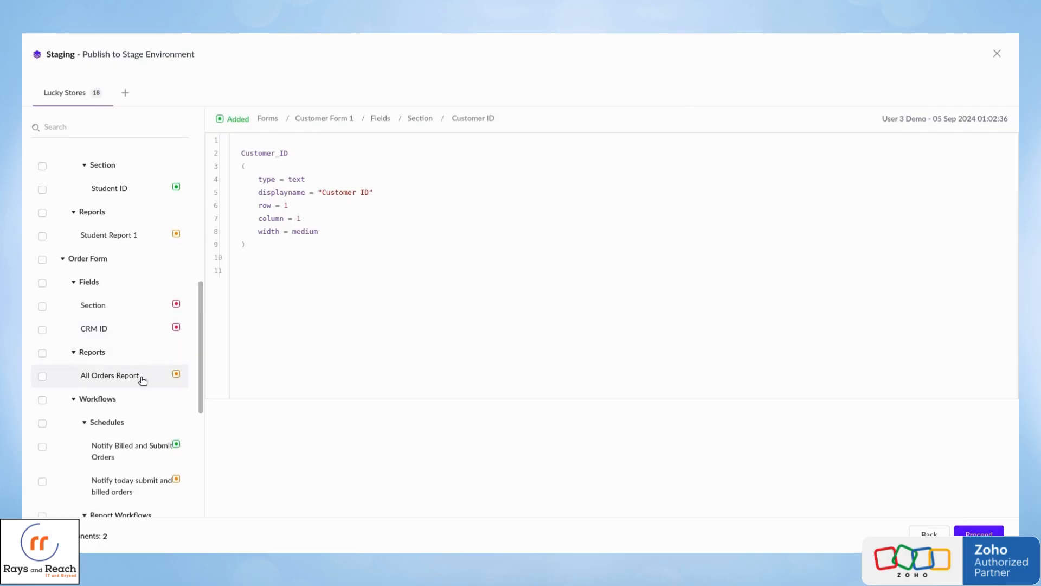
{"action": "scroll", "coordinate": [117, 393], "scroll_direction": "down", "scroll_amount": 4}
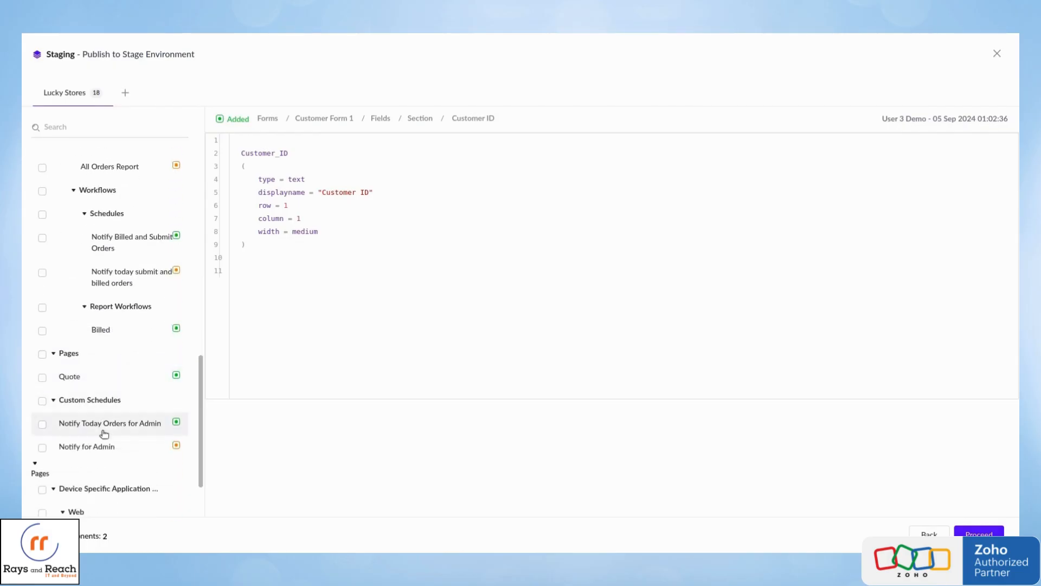
{"action": "scroll", "coordinate": [114, 442], "scroll_direction": "down", "scroll_amount": 2}
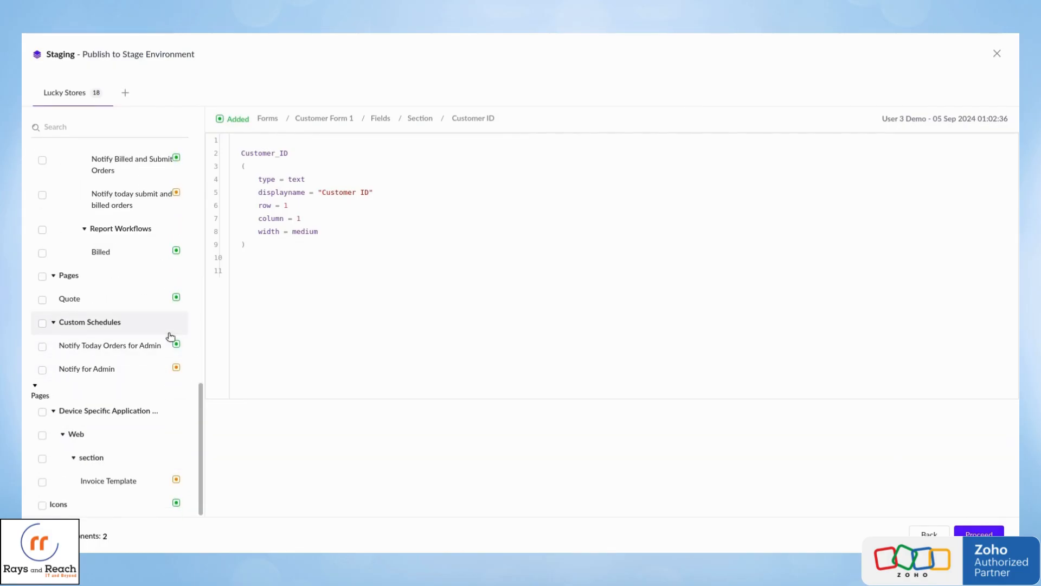
{"action": "scroll", "coordinate": [168, 337], "scroll_direction": "up", "scroll_amount": 12}
{"action": "scroll", "coordinate": [170, 337], "scroll_direction": "down", "scroll_amount": 10}
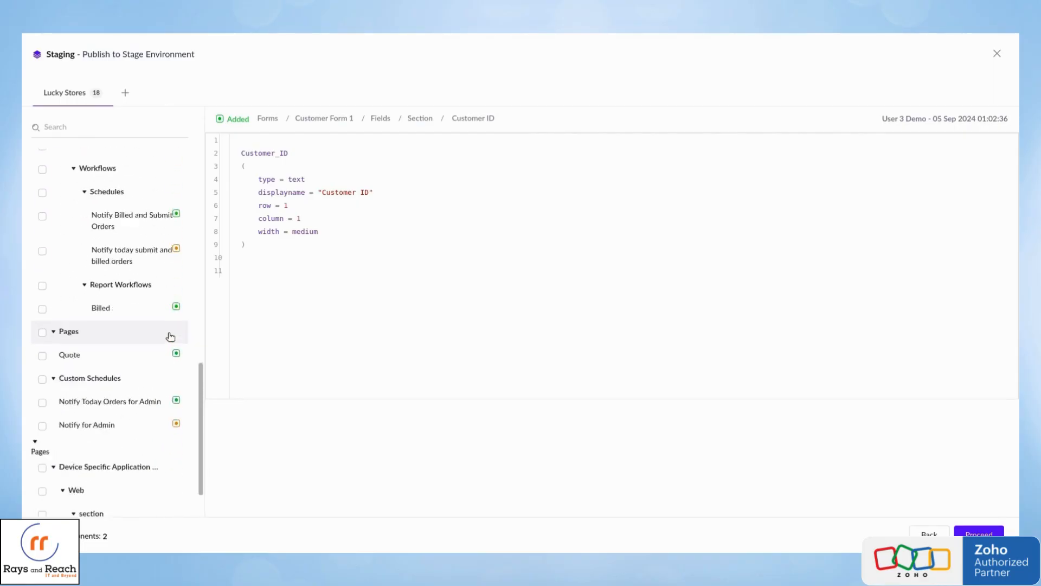
{"action": "scroll", "coordinate": [170, 336], "scroll_direction": "up", "scroll_amount": 5}
{"action": "scroll", "coordinate": [170, 337], "scroll_direction": "up", "scroll_amount": 7}
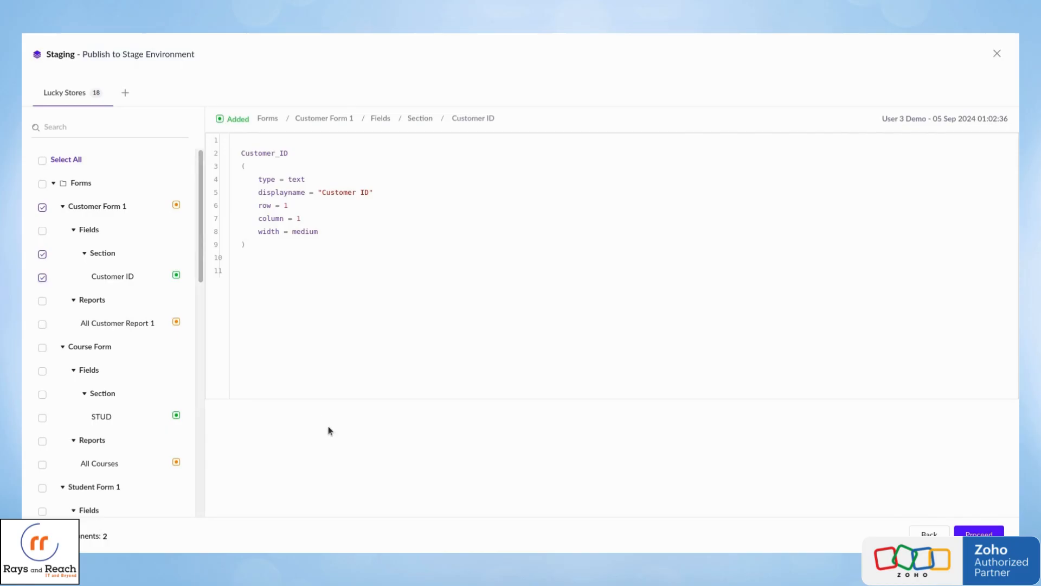
{"action": "left_click", "coordinate": [981, 534]}
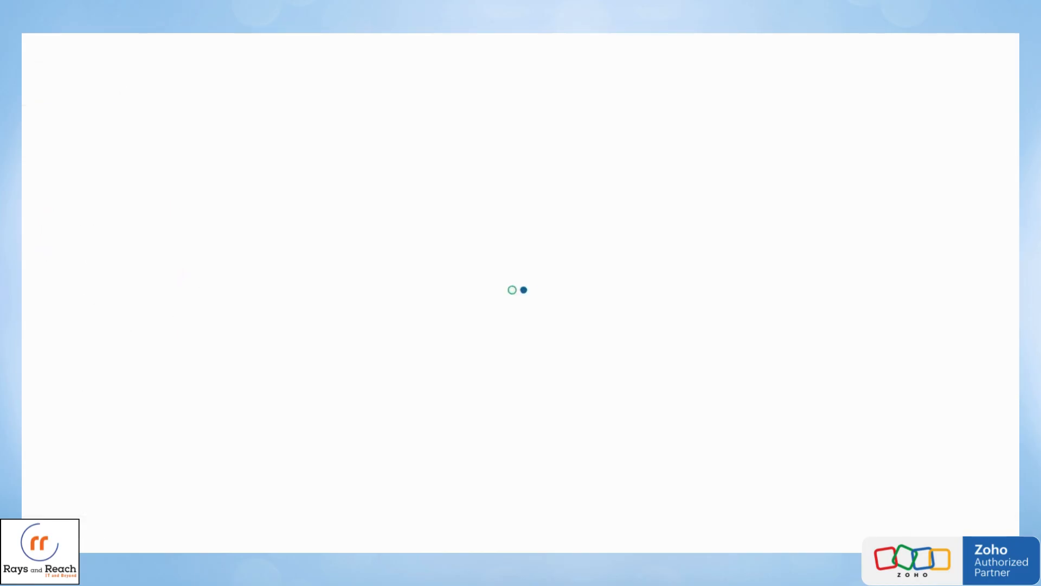
Publish a Minor version to Stage with "Customer id field added in customer form" as both title and description.
{"action": "left_click", "coordinate": [128, 107]}
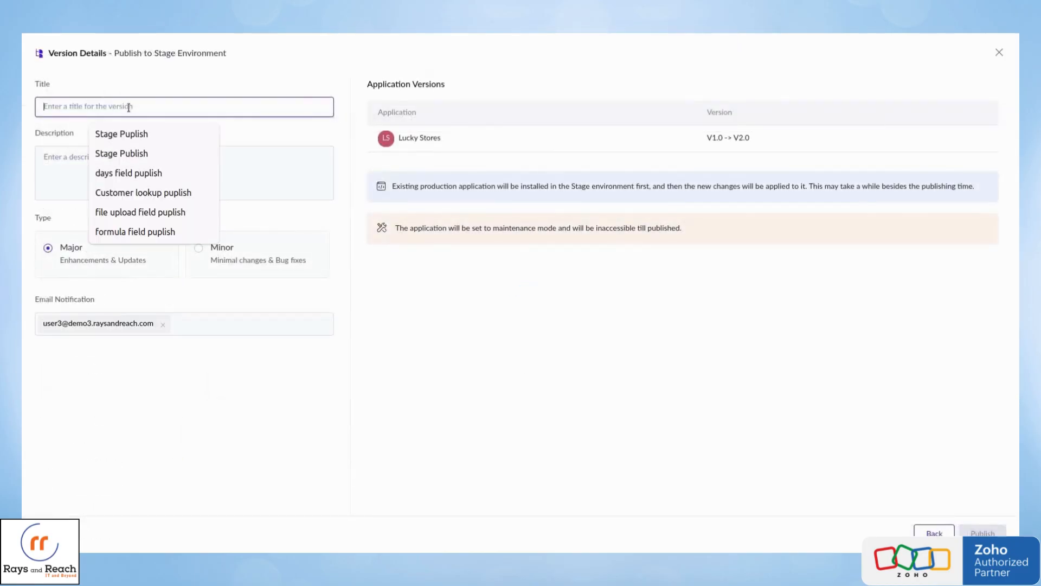
{"action": "type", "text": "Customer id field added in customer form"}
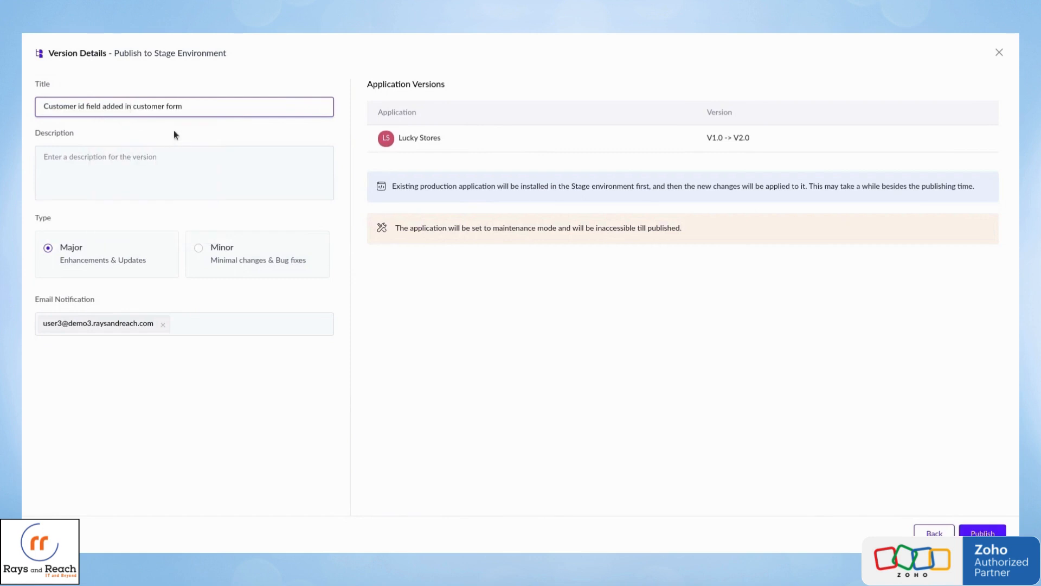
{"action": "left_click", "coordinate": [119, 164]}
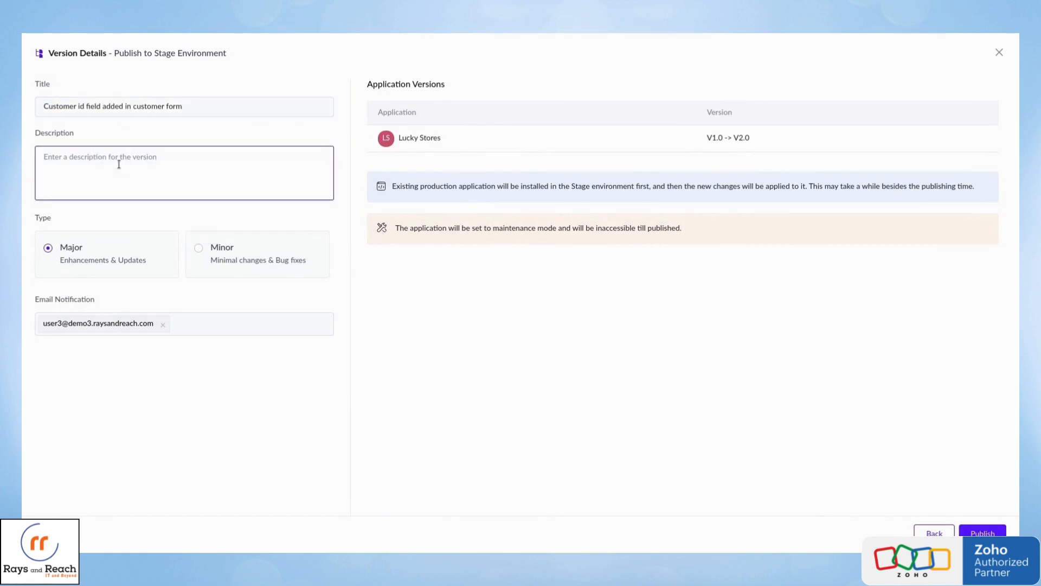
{"action": "type", "text": "Customer id field added in customer form"}
{"action": "left_click", "coordinate": [261, 260]}
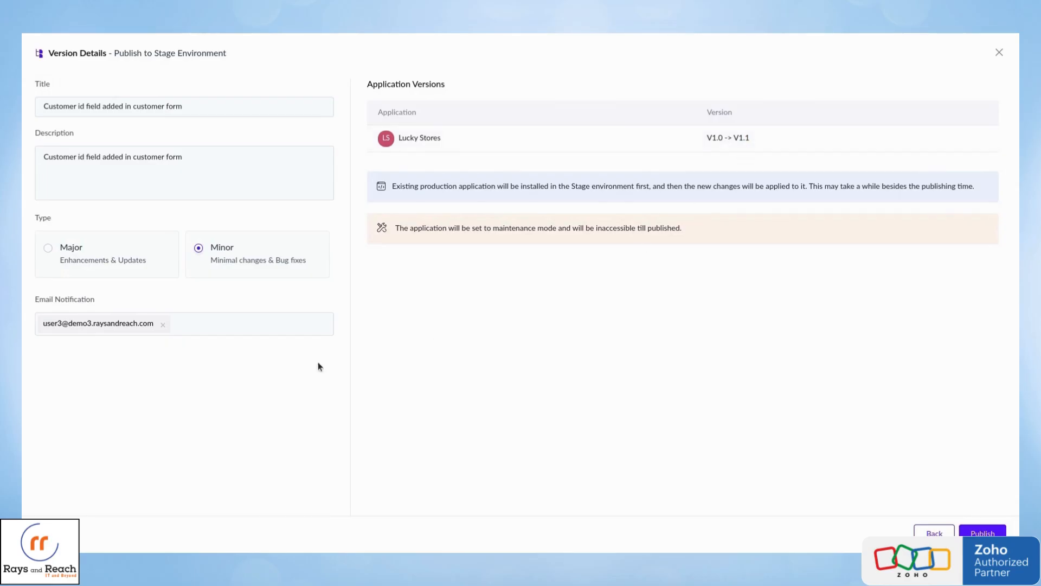
{"action": "left_click", "coordinate": [241, 323]}
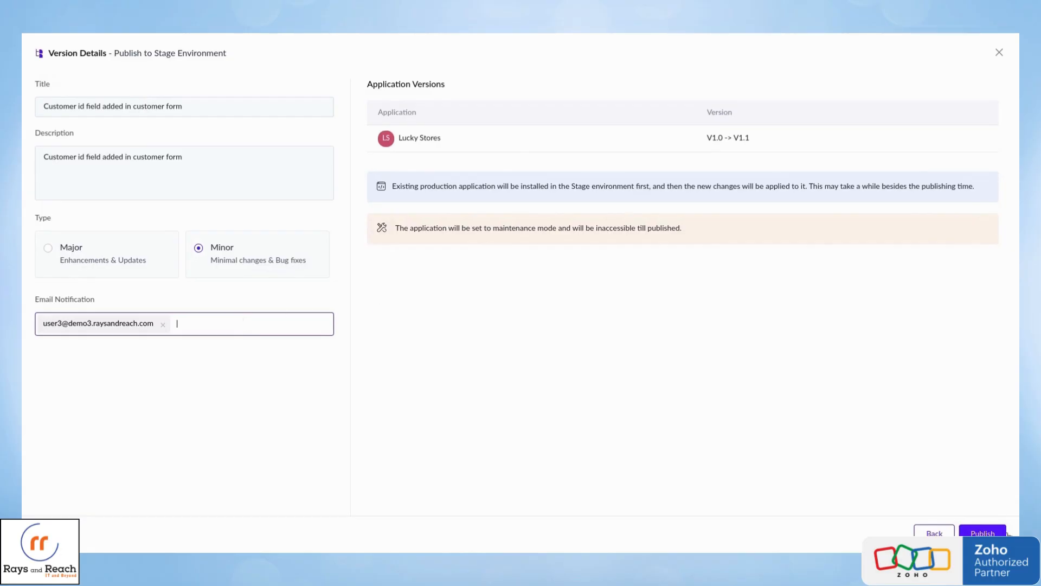
{"action": "left_click", "coordinate": [983, 533]}
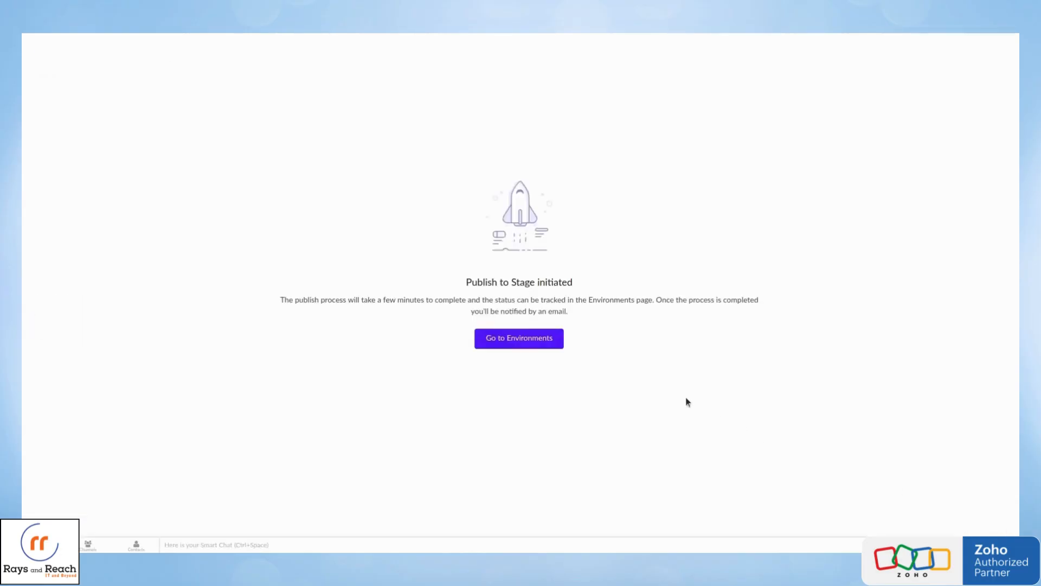
Leave the Stage publishing page and open the Stage Live version of Lucky Stores from its application editor.
{"action": "left_click", "coordinate": [537, 335]}
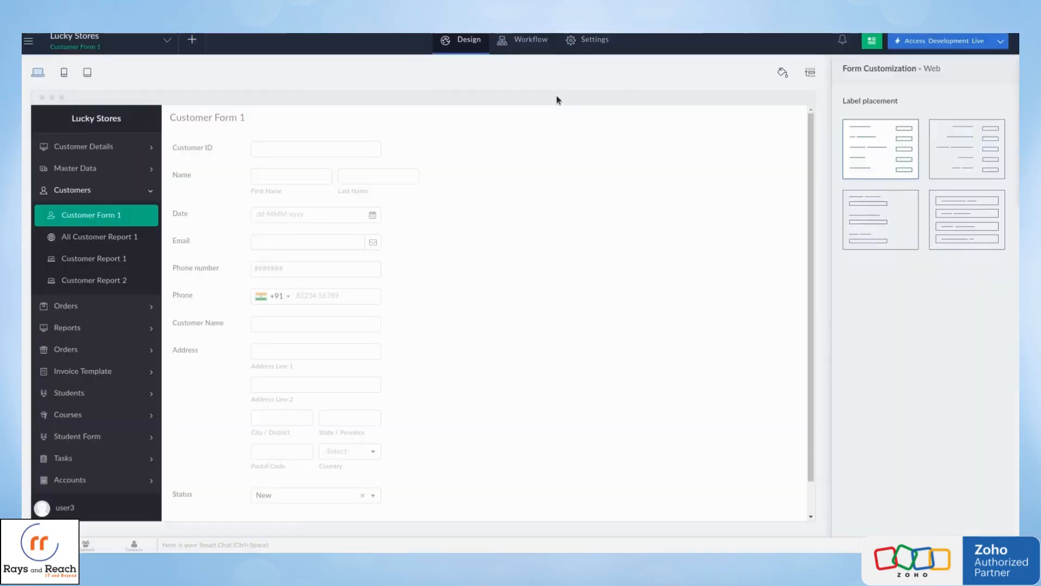
{"action": "left_click", "coordinate": [1001, 41]}
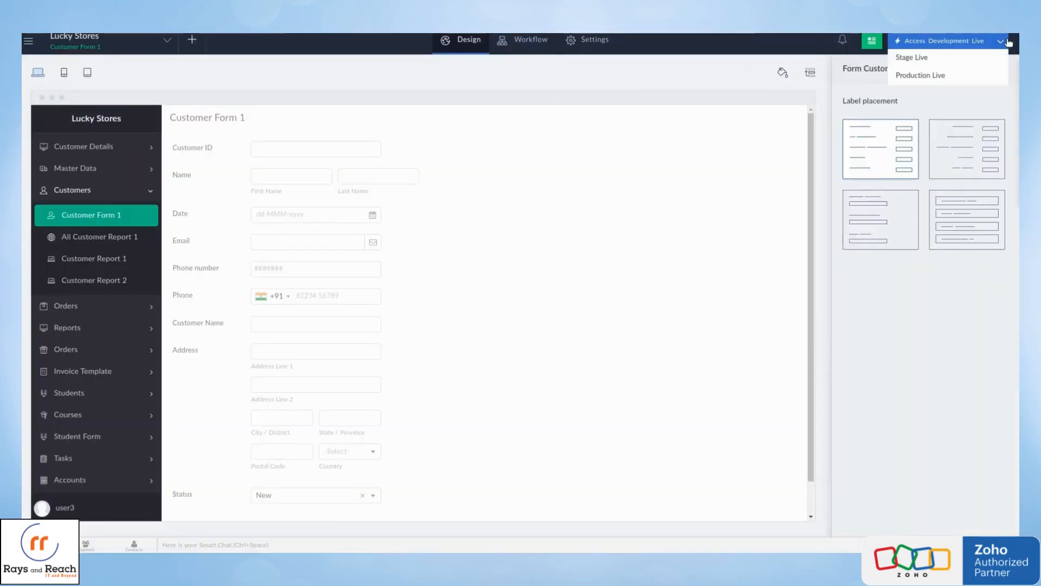
{"action": "left_click", "coordinate": [959, 59]}
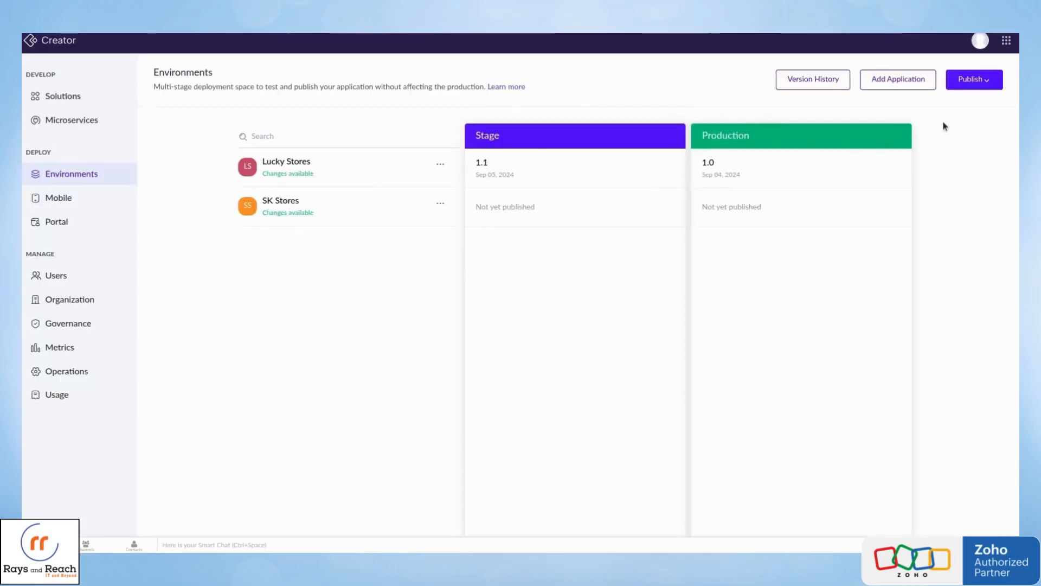
Publish the Lucky Stores version "Customer id field added in customer form" to Production with Publish Now, and return to the environments overview.
{"action": "left_click", "coordinate": [988, 81]}
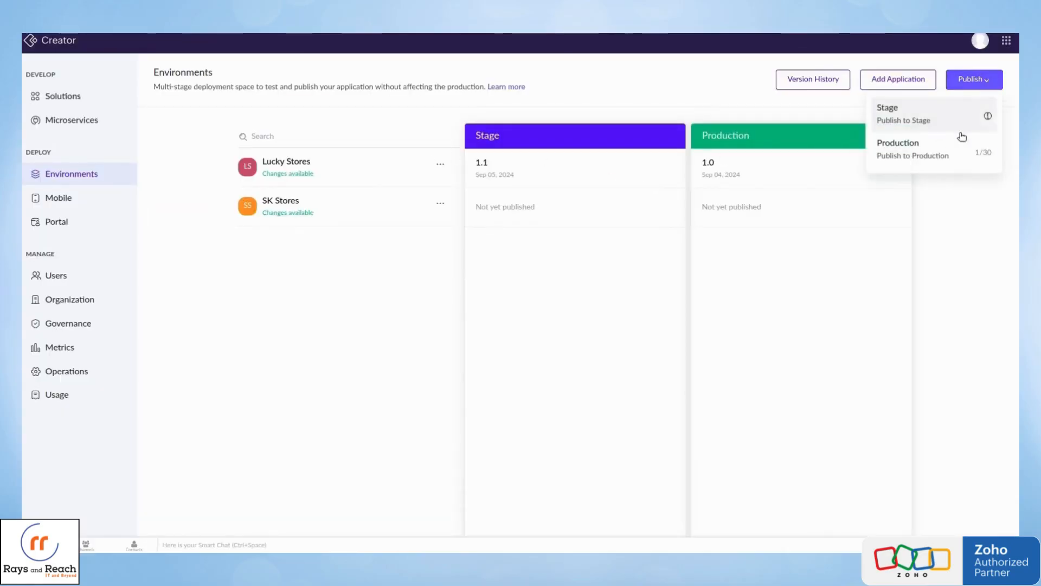
{"action": "left_click", "coordinate": [945, 154]}
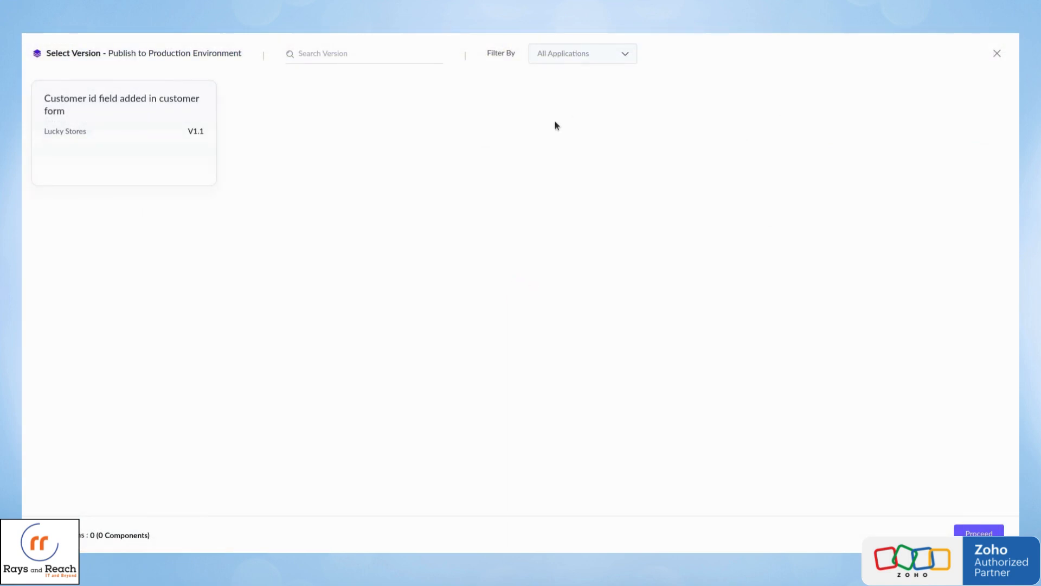
{"action": "left_click", "coordinate": [159, 135]}
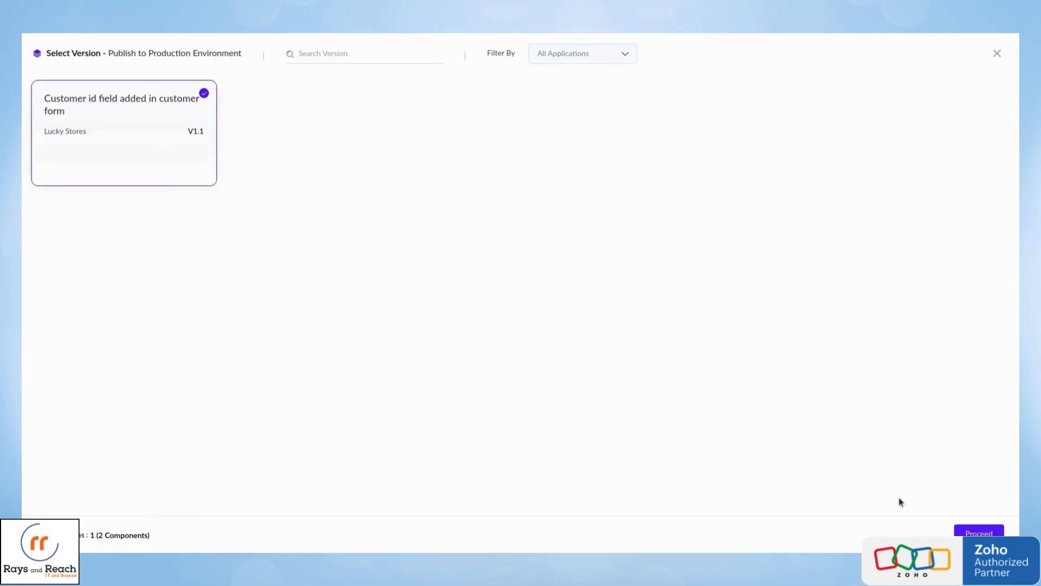
{"action": "left_click", "coordinate": [979, 533]}
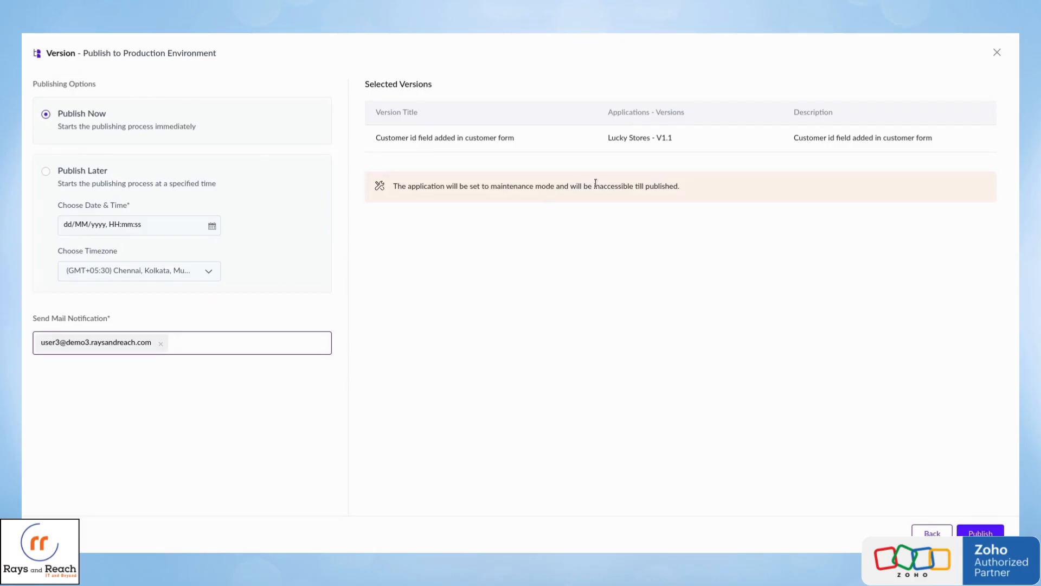
{"action": "left_click", "coordinate": [998, 529]}
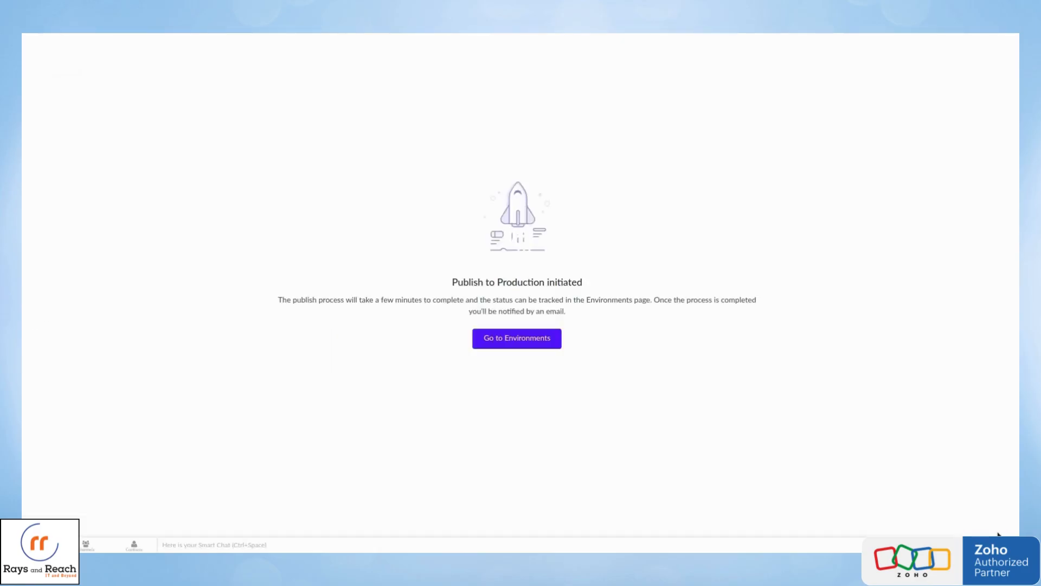
{"action": "left_click", "coordinate": [530, 339]}
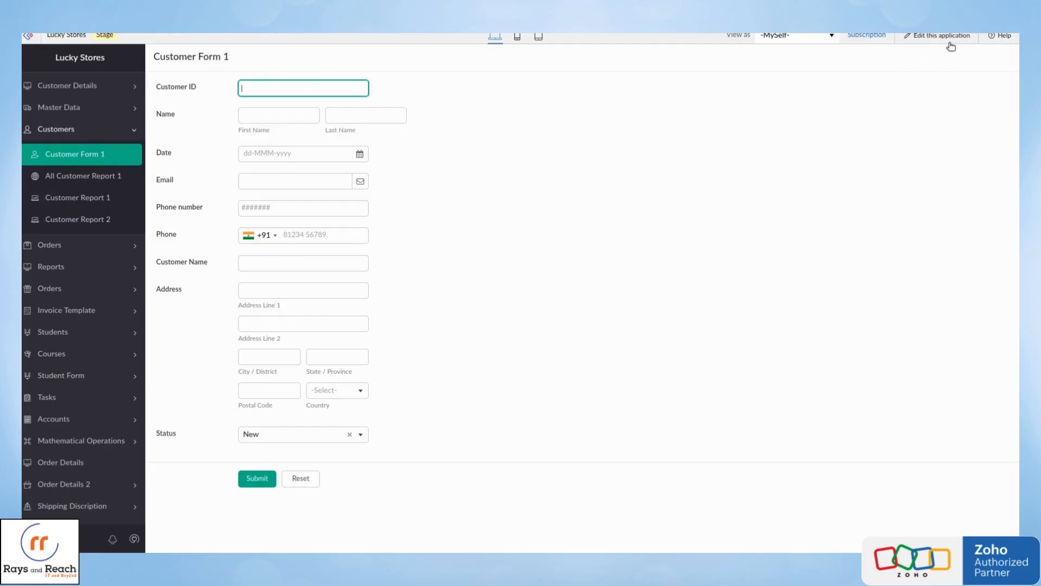
Open Lucky Stores for editing from its Stage view and access Production Live to check Customer Form 1.
{"action": "left_click", "coordinate": [952, 35]}
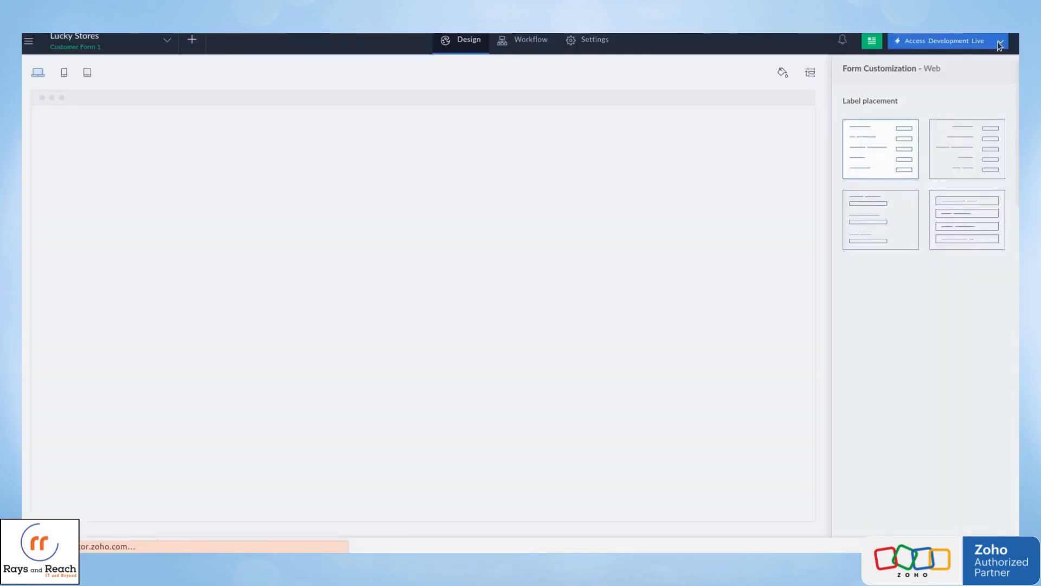
{"action": "left_click", "coordinate": [999, 41]}
{"action": "left_click", "coordinate": [944, 75]}
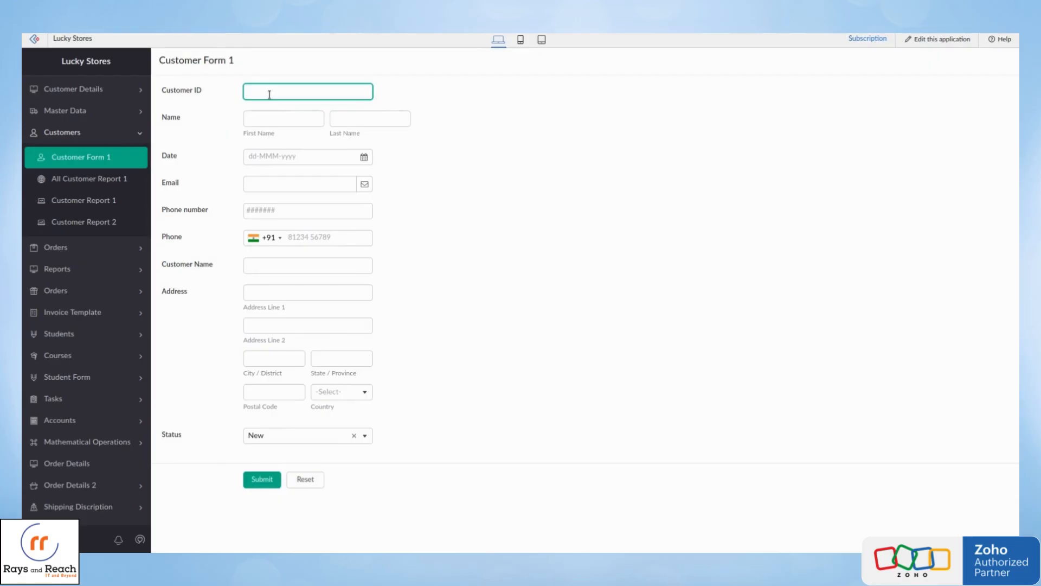
Return to the environments overview and open the version history.
{"action": "left_click", "coordinate": [271, 33]}
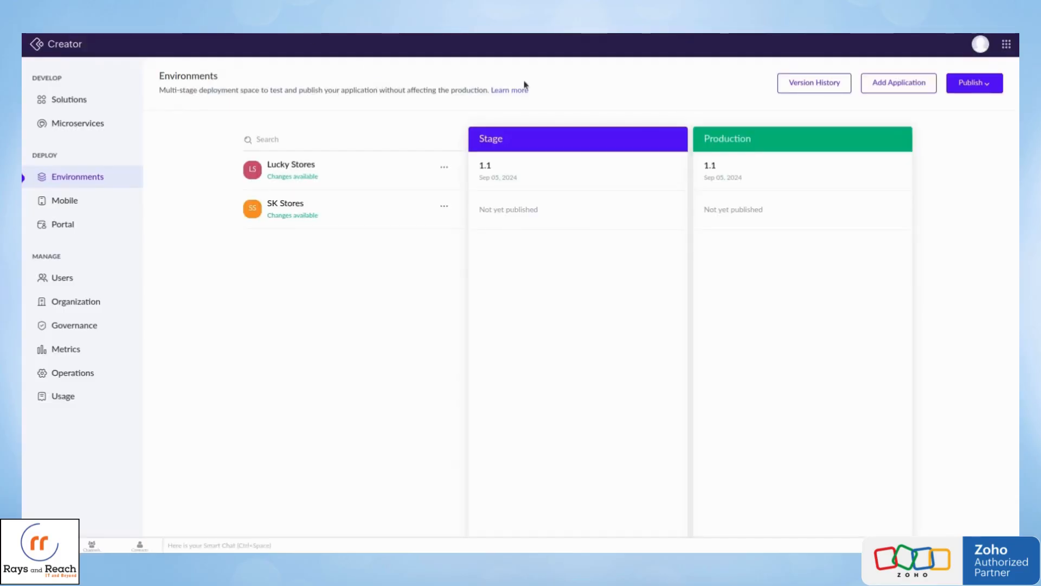
{"action": "left_click", "coordinate": [806, 89]}
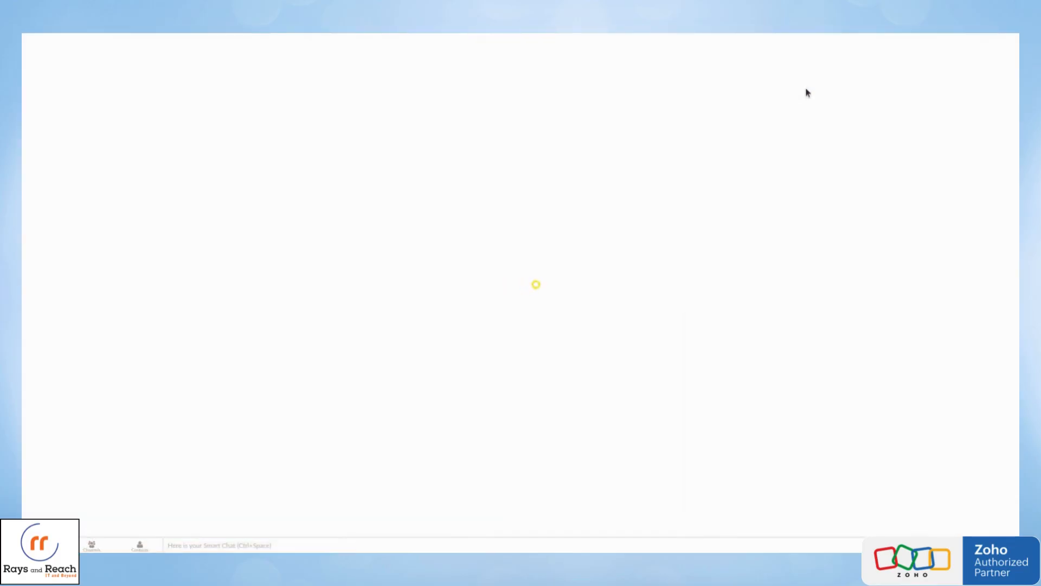